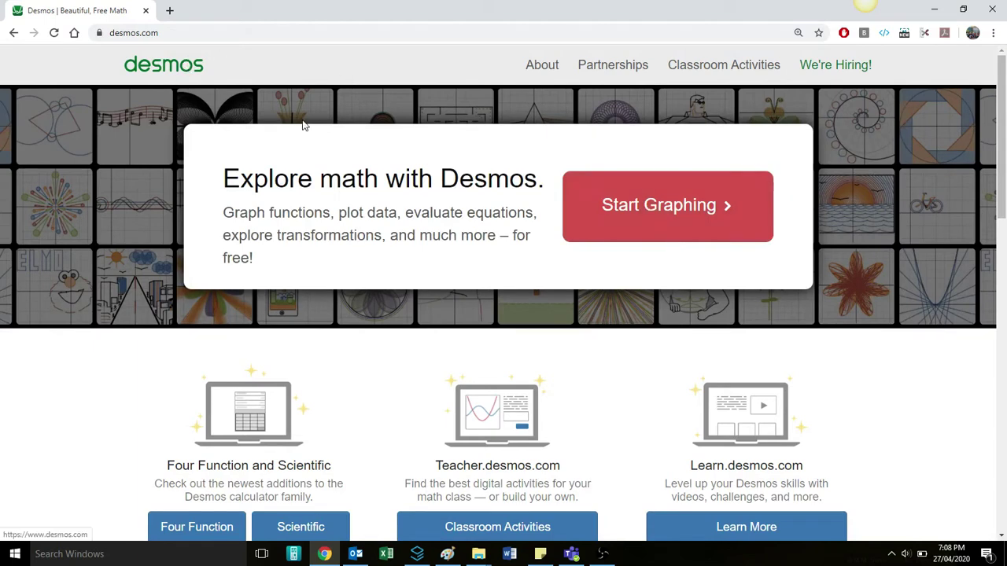
Launch the Desmos graphing calculator from the home page's Start Graphing button.
left_click(663, 226)
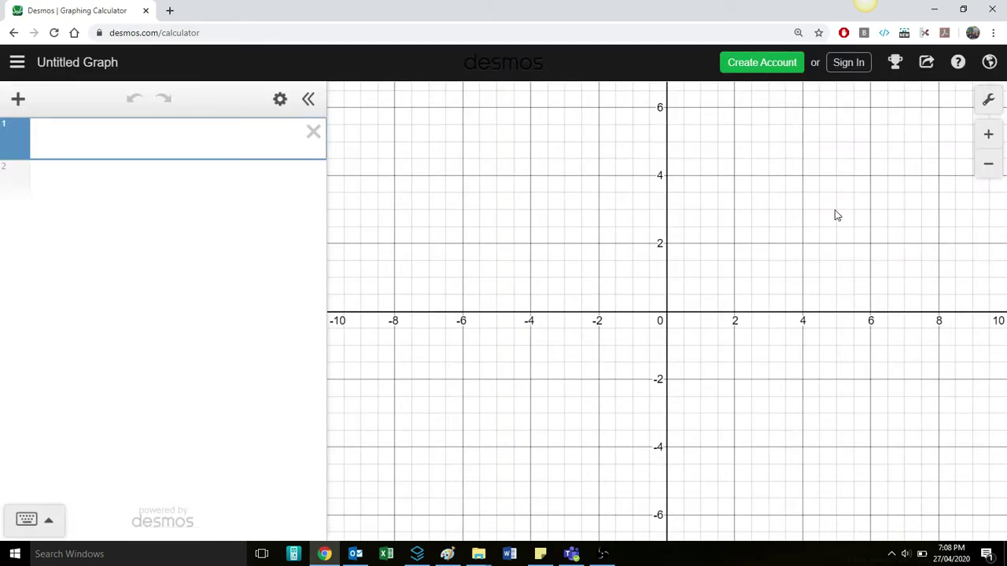
In Graph Settings, set the x-axis limits to −5 and 100.
left_click_drag(850, 197, 693, 263)
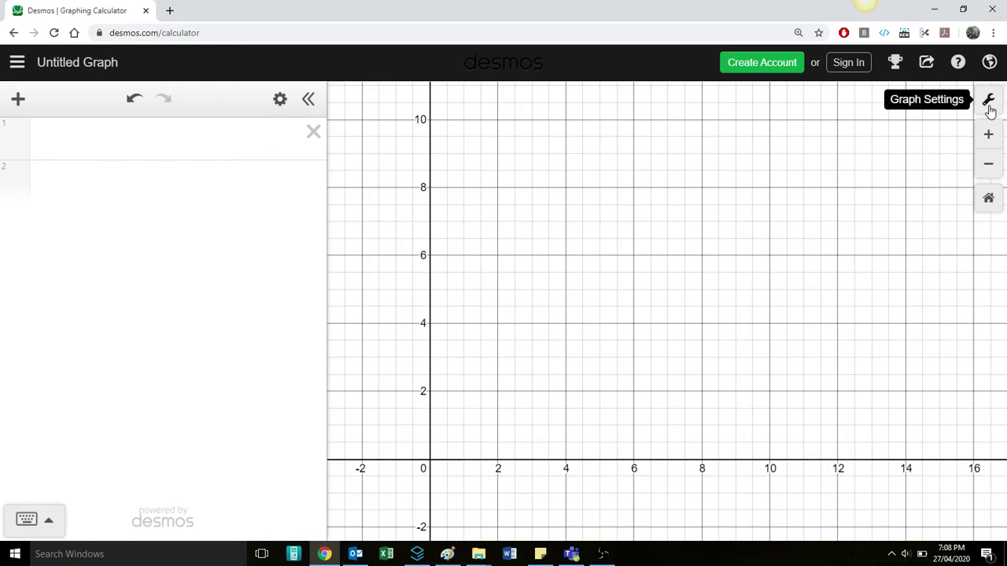
left_click(989, 102)
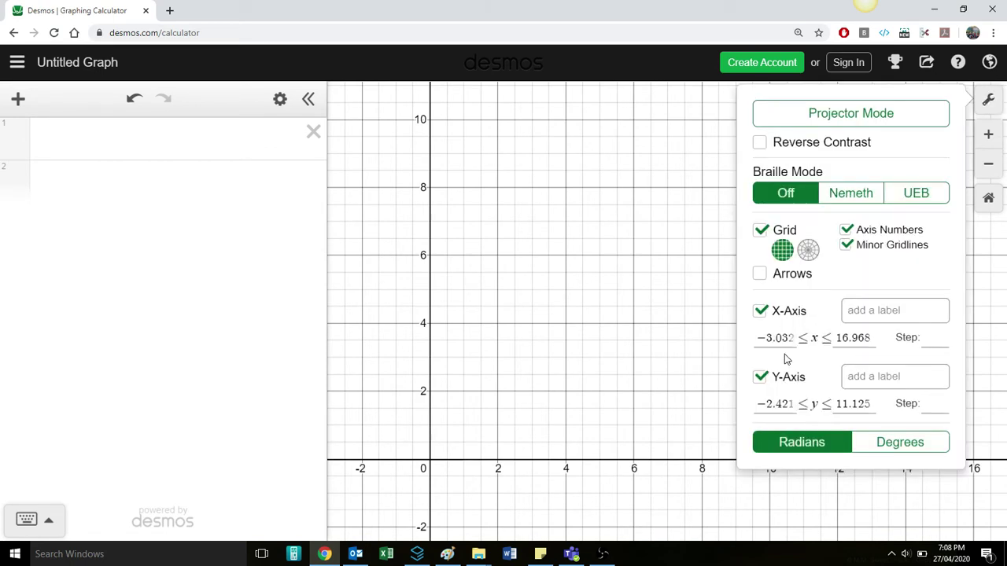
left_click(767, 339)
key("BackSpace")
key("End")
key("shift+Left")
key("shift+Left")
key("shift+Left")
key("shift+Left")
key("shift+Left")
type("2")
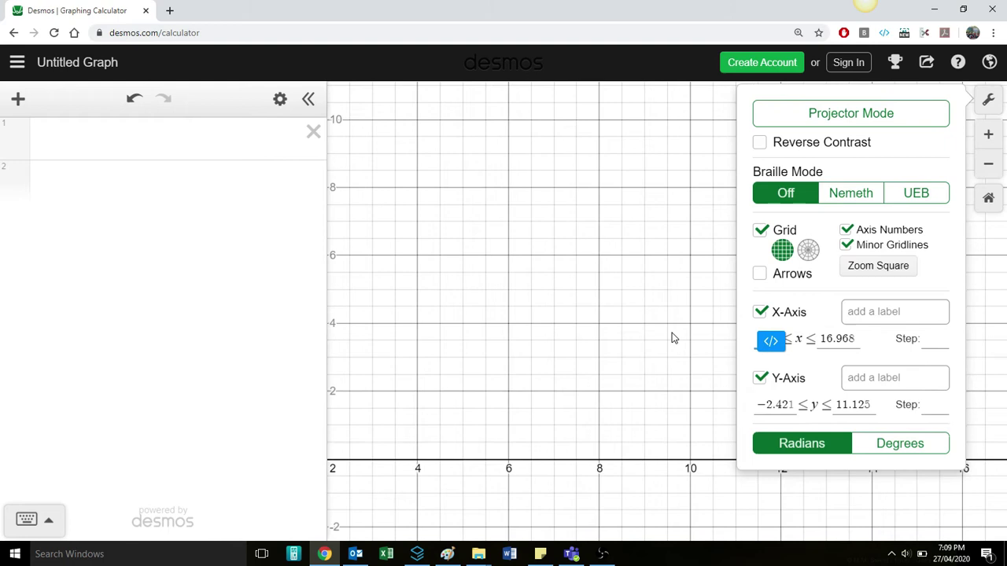
key("BackSpace")
type("0")
key("Tab")
type("100")
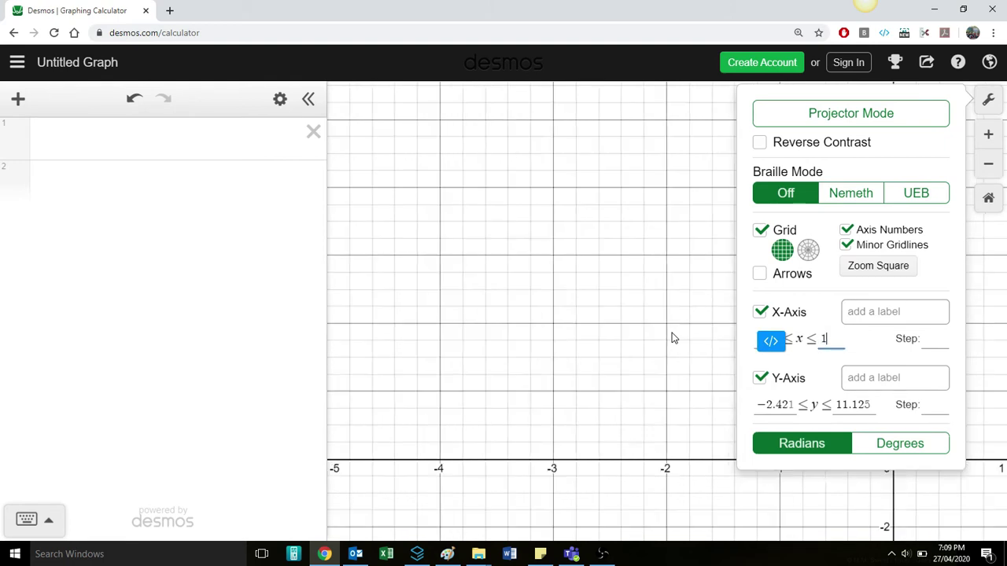
Set the y-axis limits to −5 and 60.
left_click(776, 407)
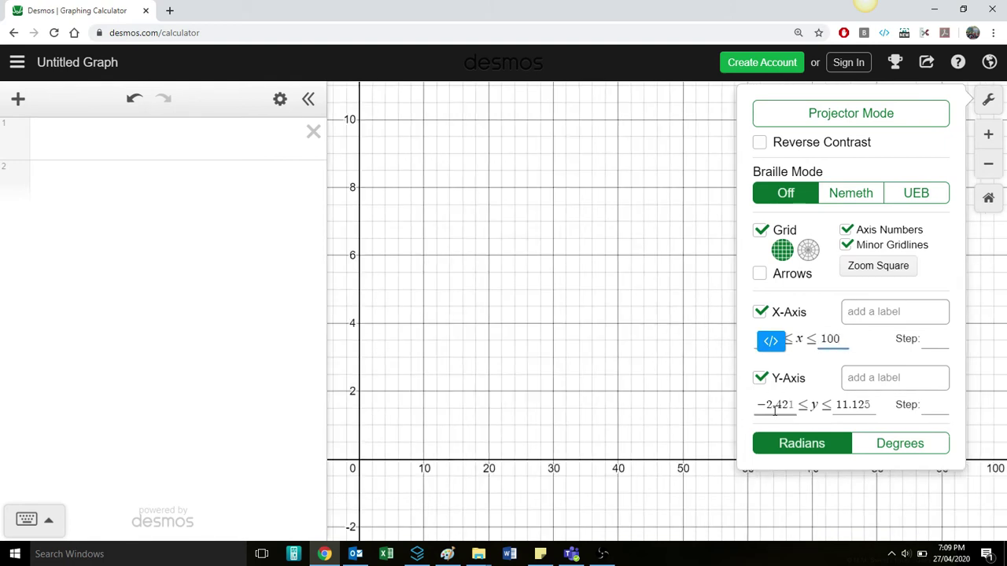
double_click(802, 406)
left_click(788, 405)
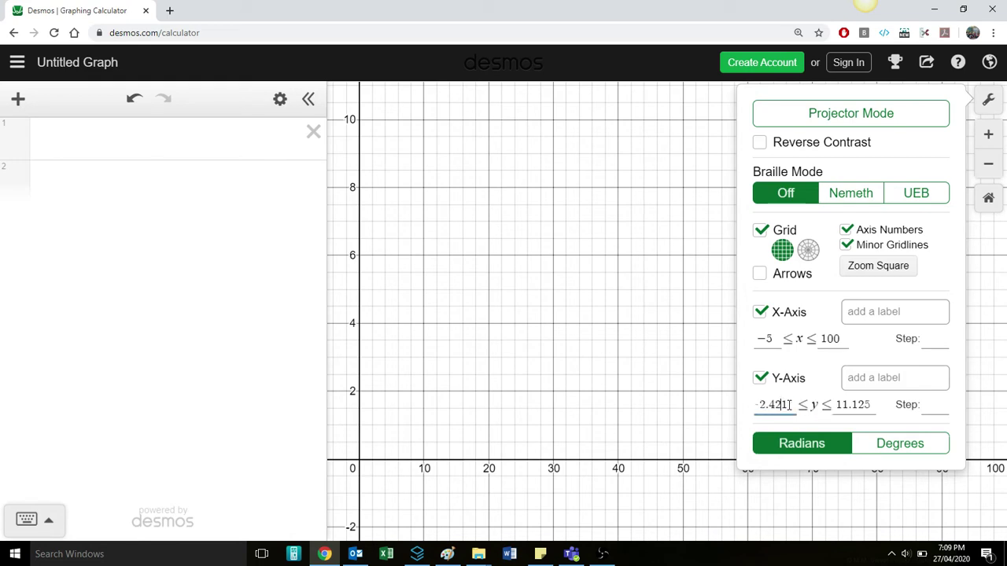
key("ctrl+a")
key("BackSpace")
key("Tab")
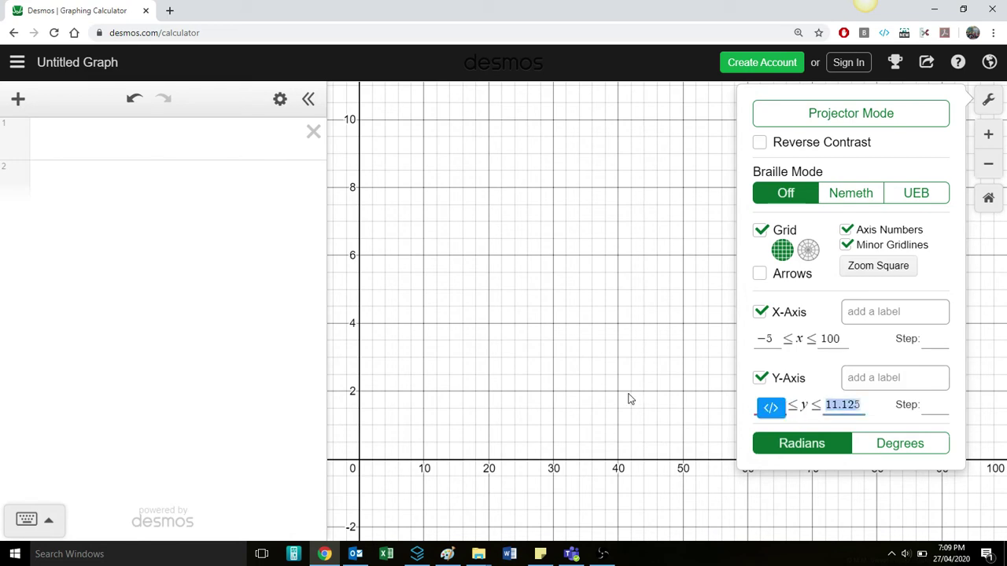
type("60")
key("BackSpace")
key("BackSpace")
type("60")
key("BackSpace")
type("0")
key("shift+Tab")
type("-5")
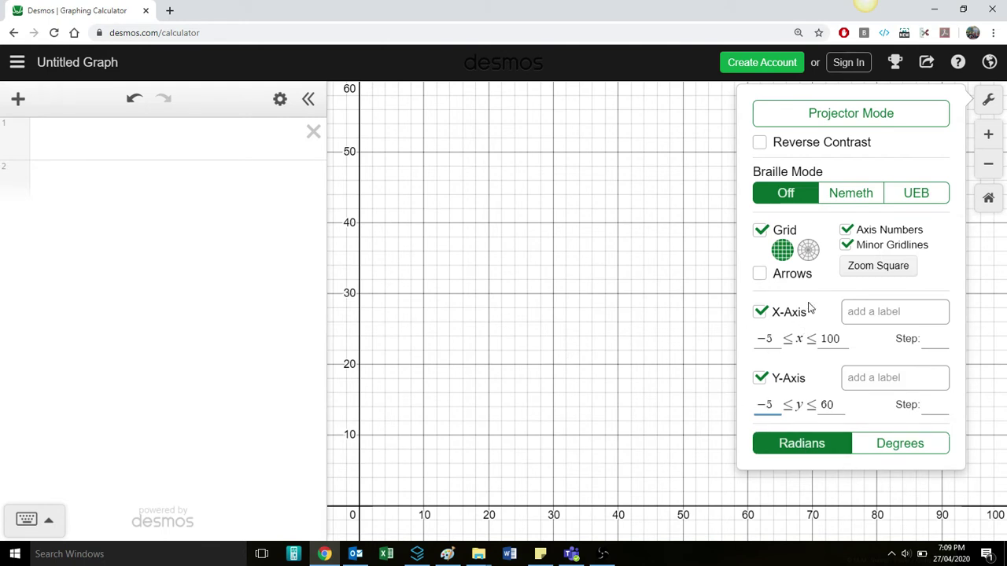
Toggle the grid off and back on, then close the settings panel.
left_click(760, 231)
left_click(760, 233)
left_click(526, 302)
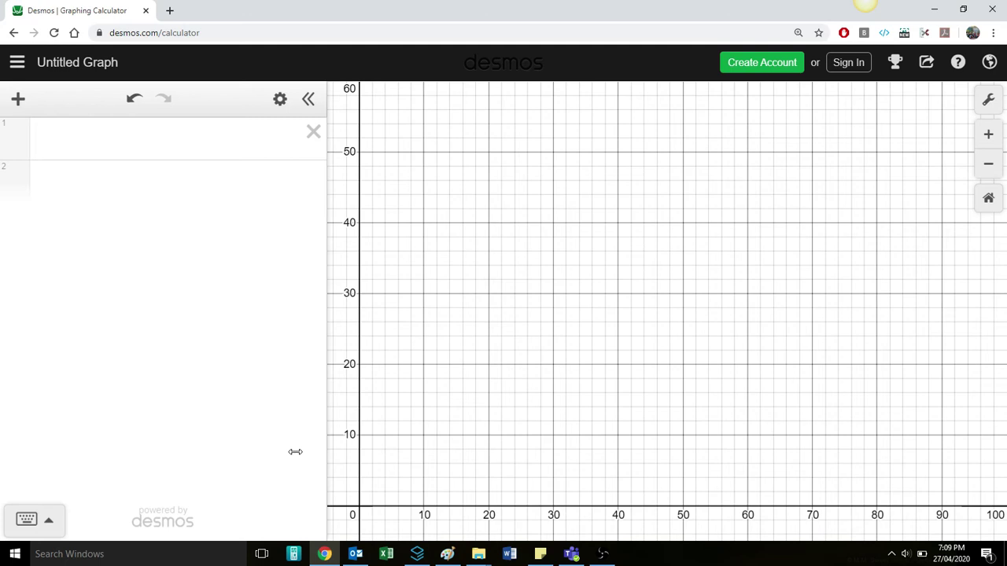
Enter y = 5x in the first expression row.
left_click(81, 140)
type("y =")
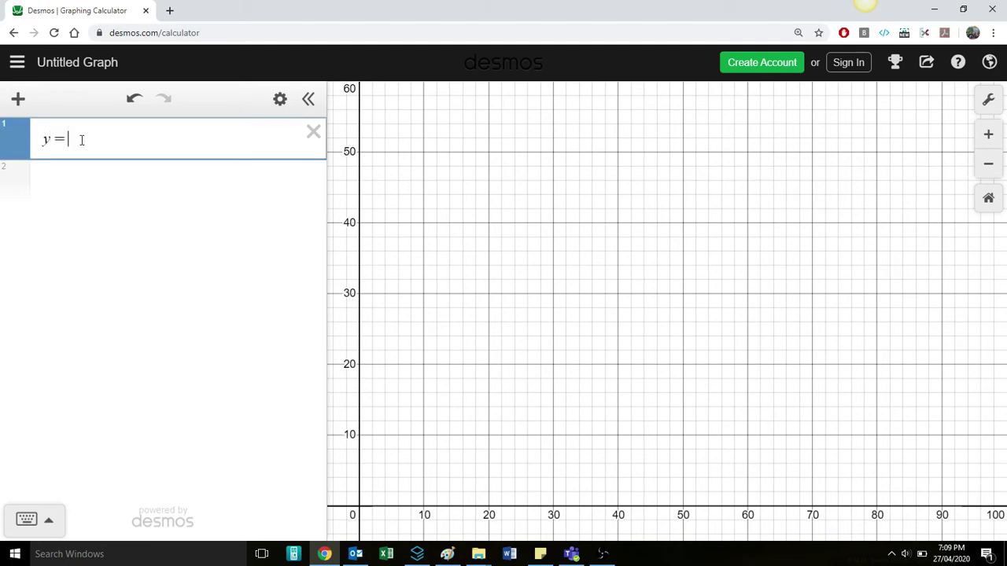
type(" 5x")
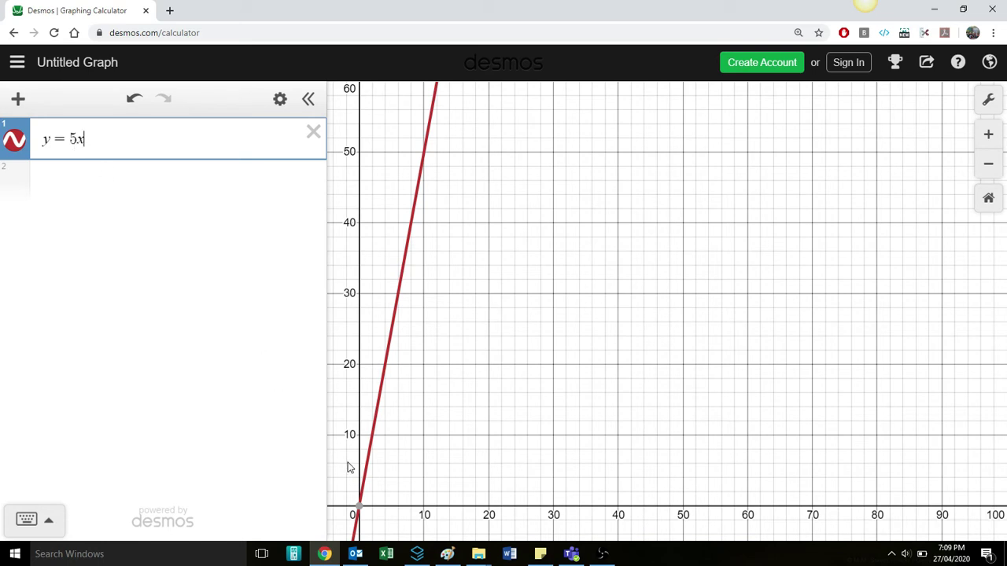
mouse_move(362, 513)
Restrict the line to {0 < y < 40} so it ends at (8, 40).
type("{")
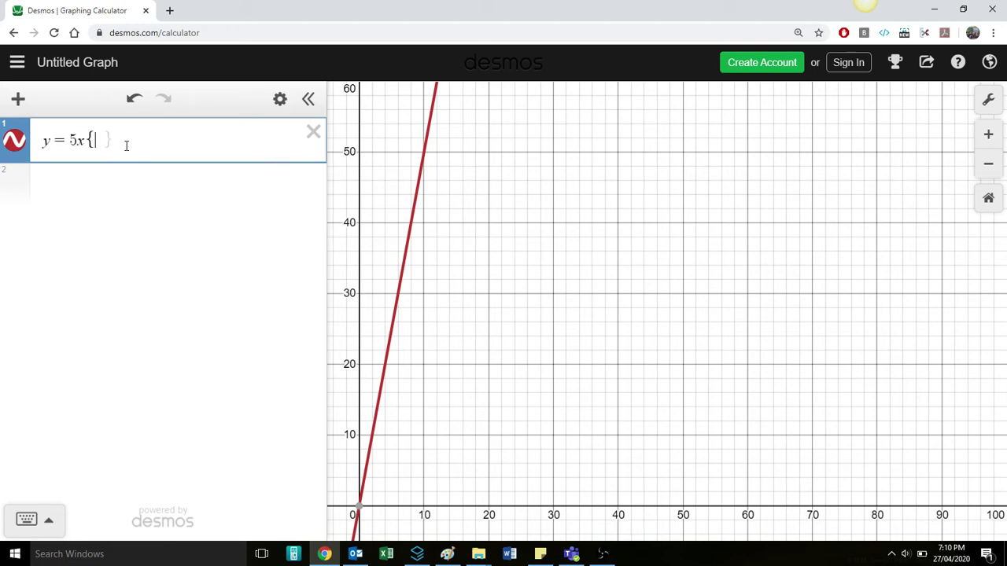
type("0<")
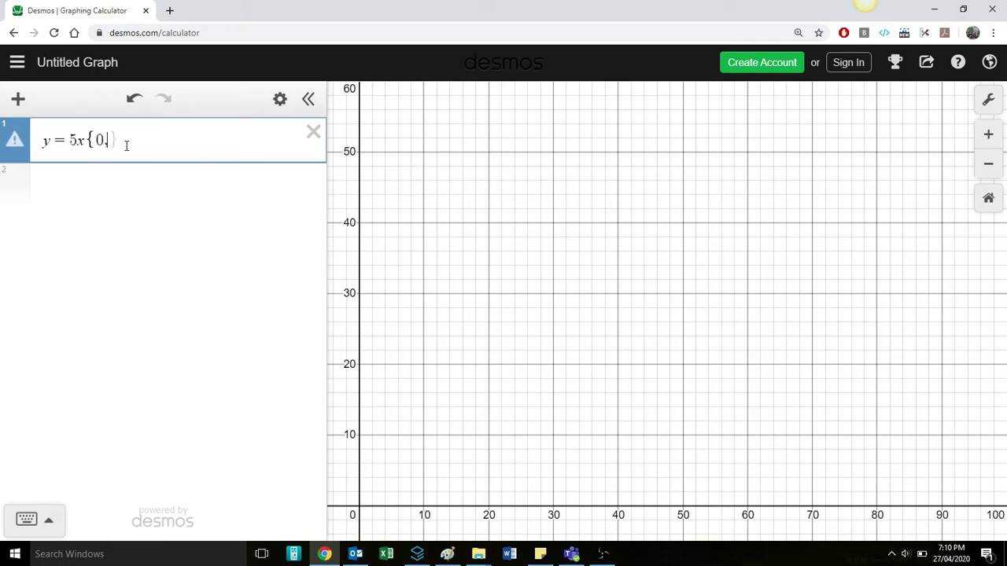
key("BackSpace")
key("BackSpace")
key("BackSpace")
type("{")
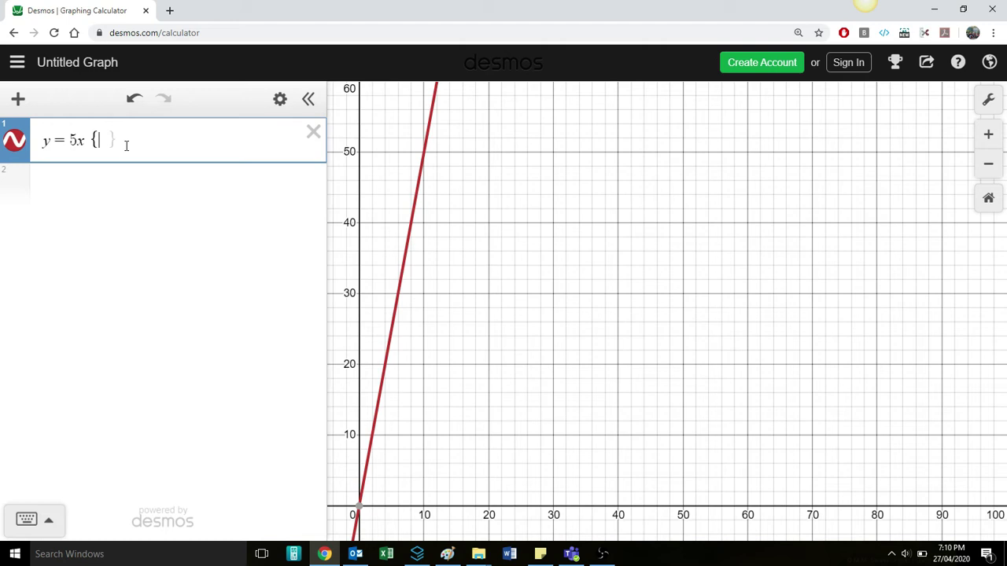
type("0 < x < 10")
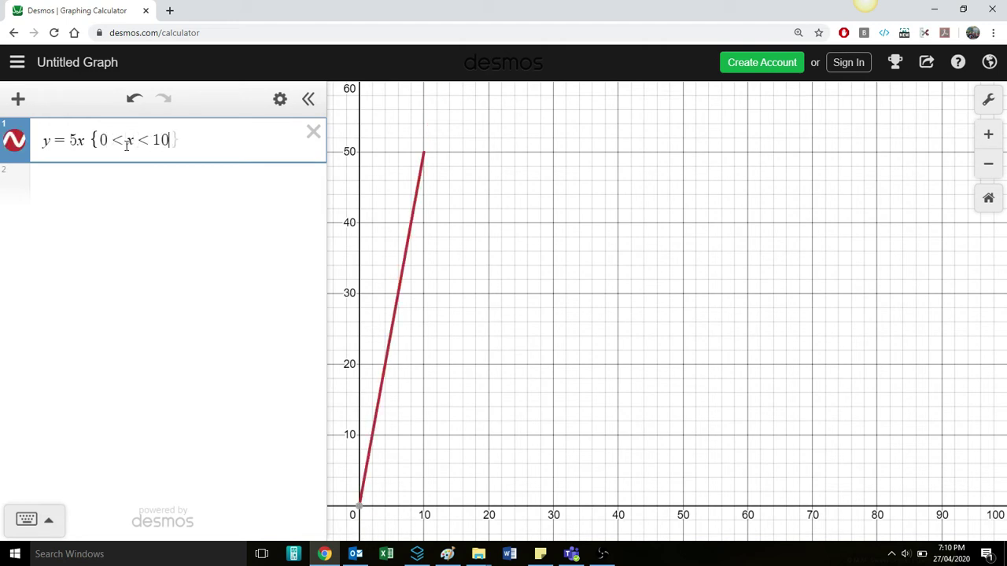
key("BackSpace")
key("BackSpace")
type("9}")
left_click(126, 140)
key("Delete")
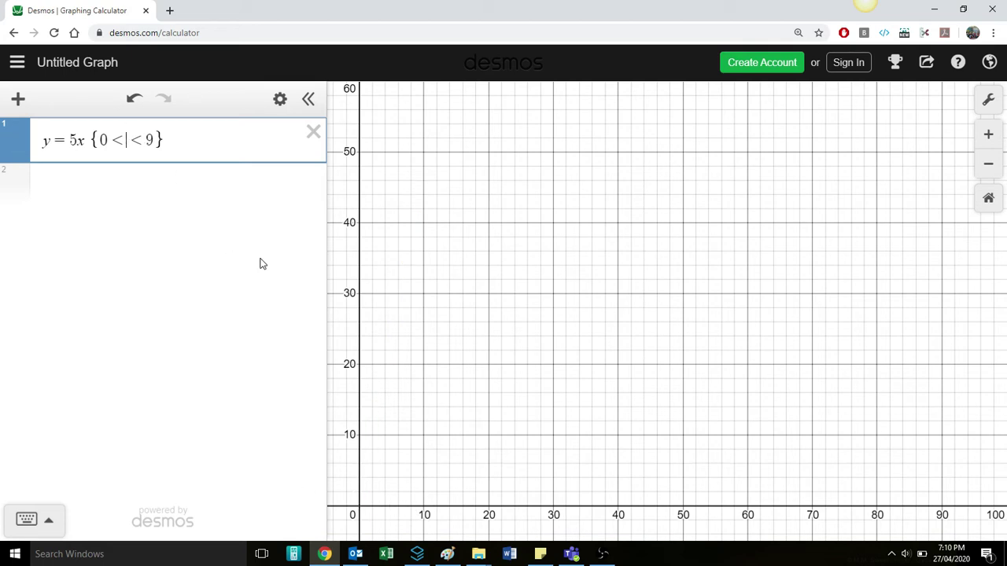
type("y")
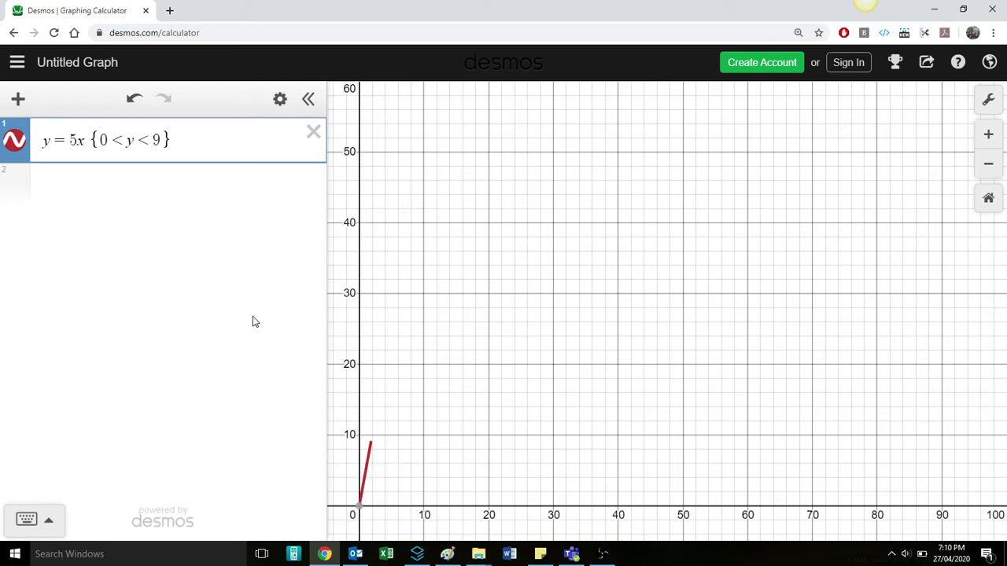
left_click(163, 140)
key("BackSpace")
type("40")
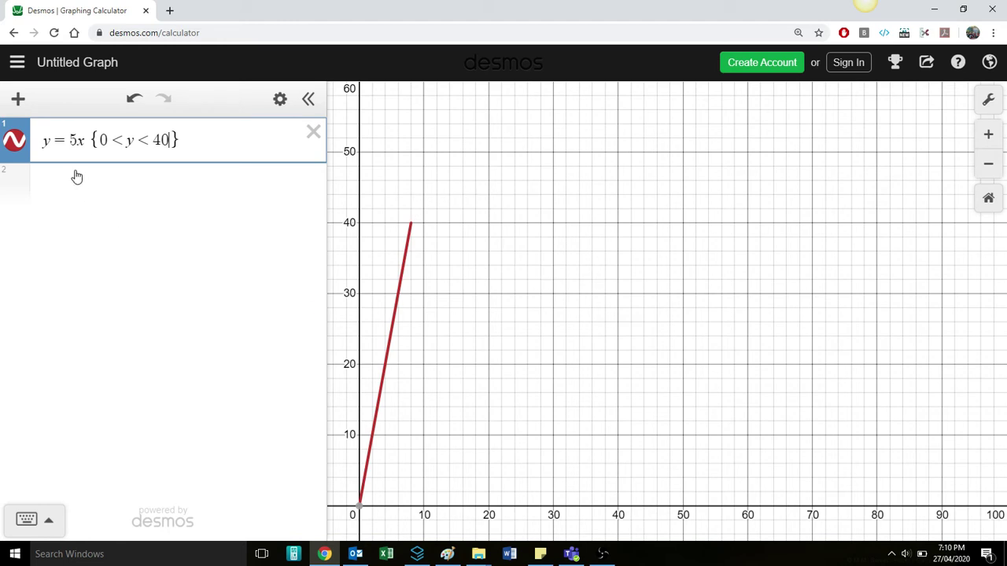
Enter the downward parabola y = −(x − 10)² in the second row.
left_click(168, 242)
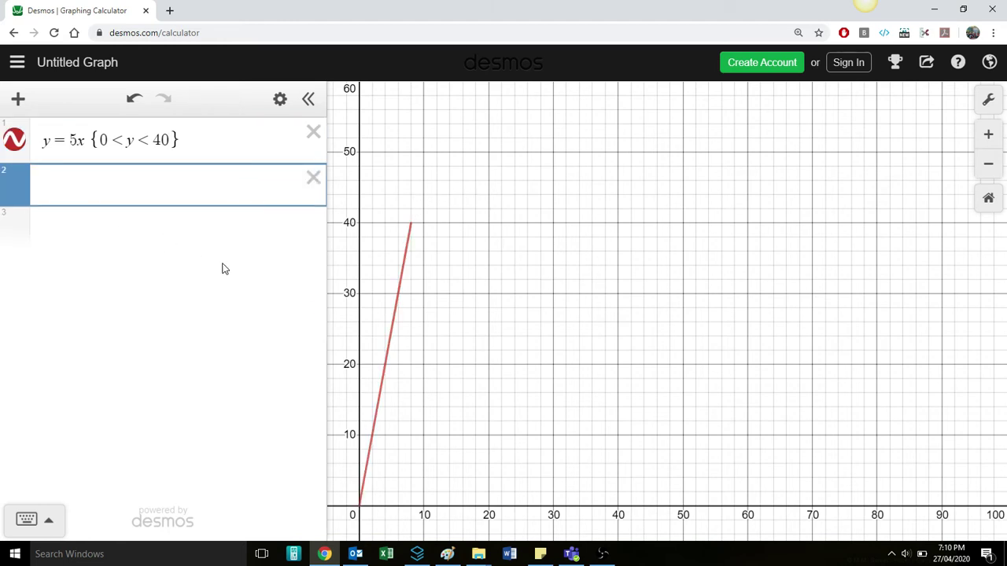
type("y=")
key("BackSpace")
type("=(x=")
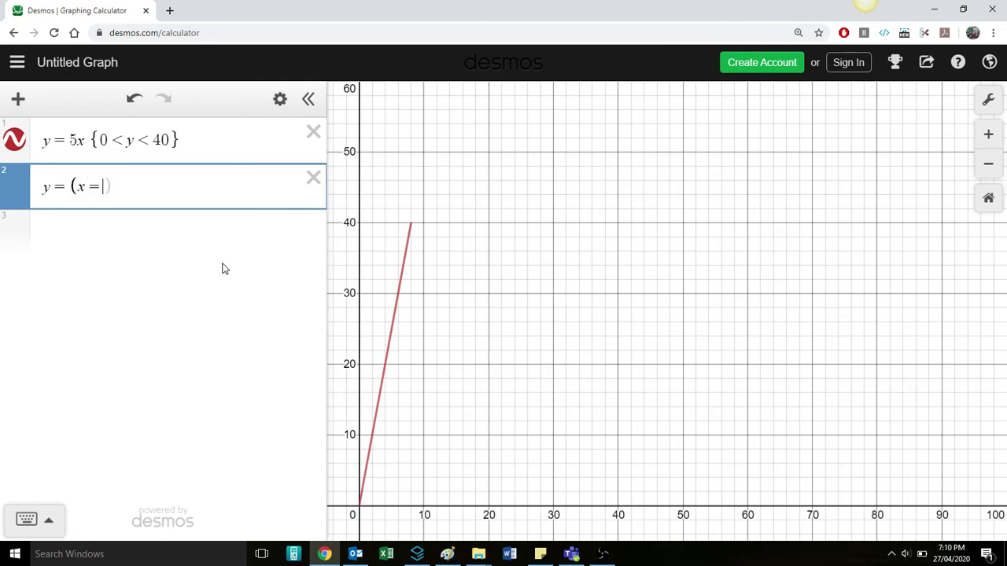
key("BackSpace")
type("-10")
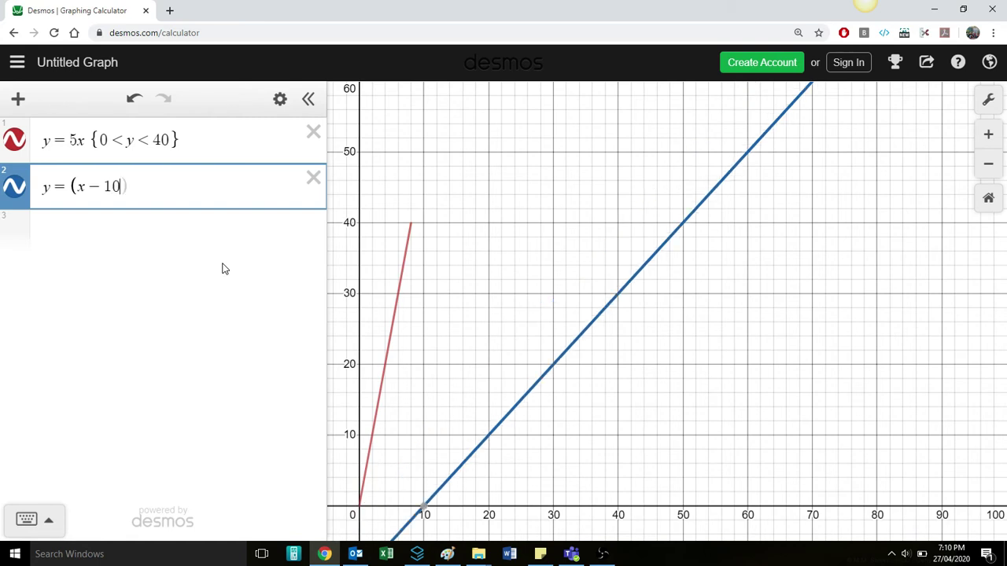
type(")^2")
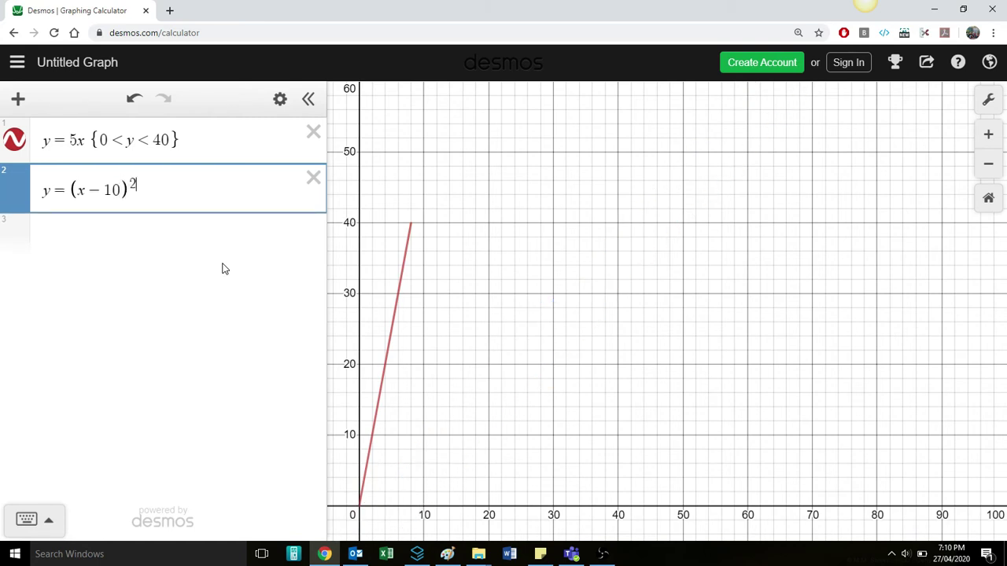
key("Left")
key("Left")
key("Left")
key("Left")
key("Left")
key("Left")
key("Left")
key("Left")
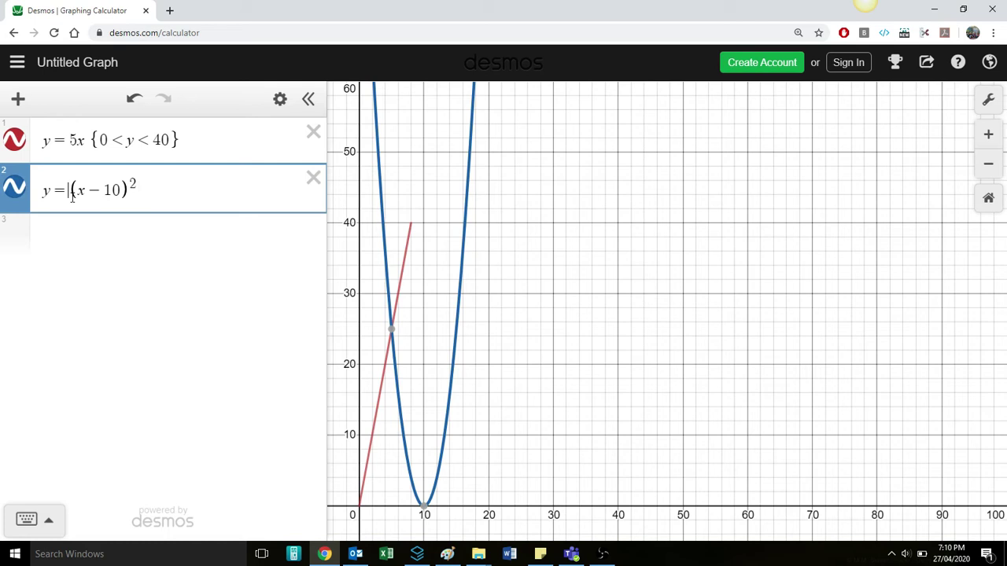
type("-")
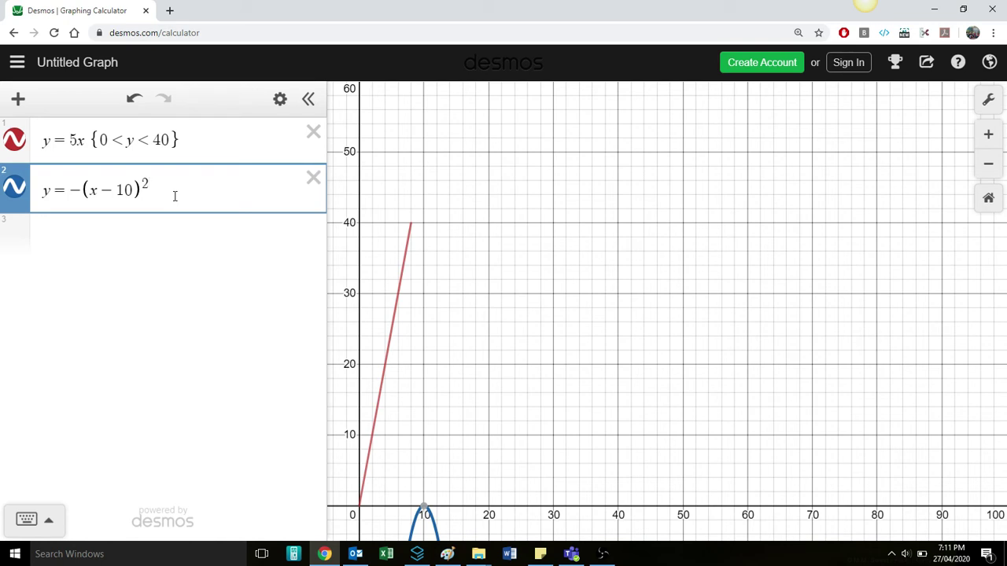
Add a +50 vertical shift to the parabola and pan to see its peak.
type("+50")
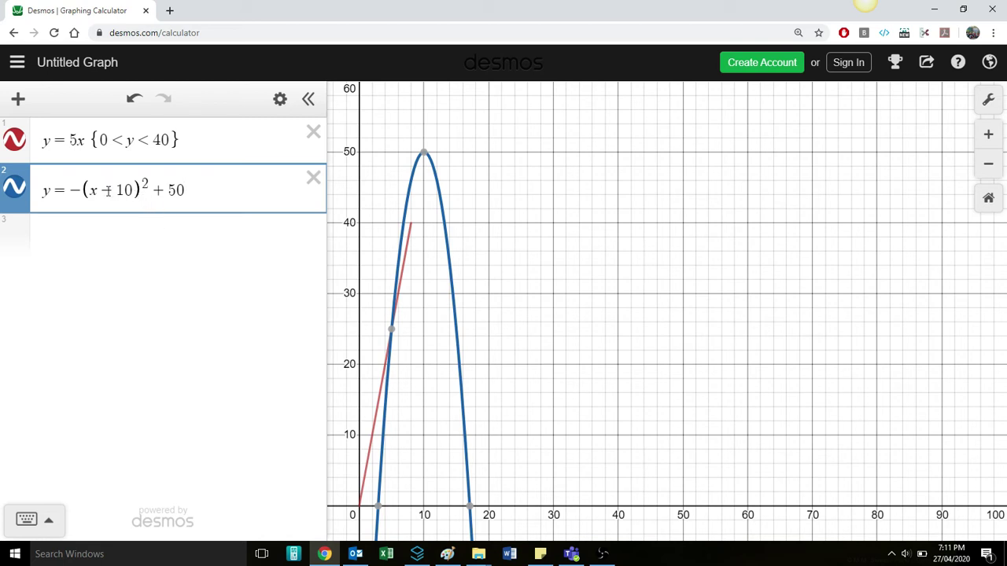
key("BackSpace")
key("BackSpace")
key("BackSpace")
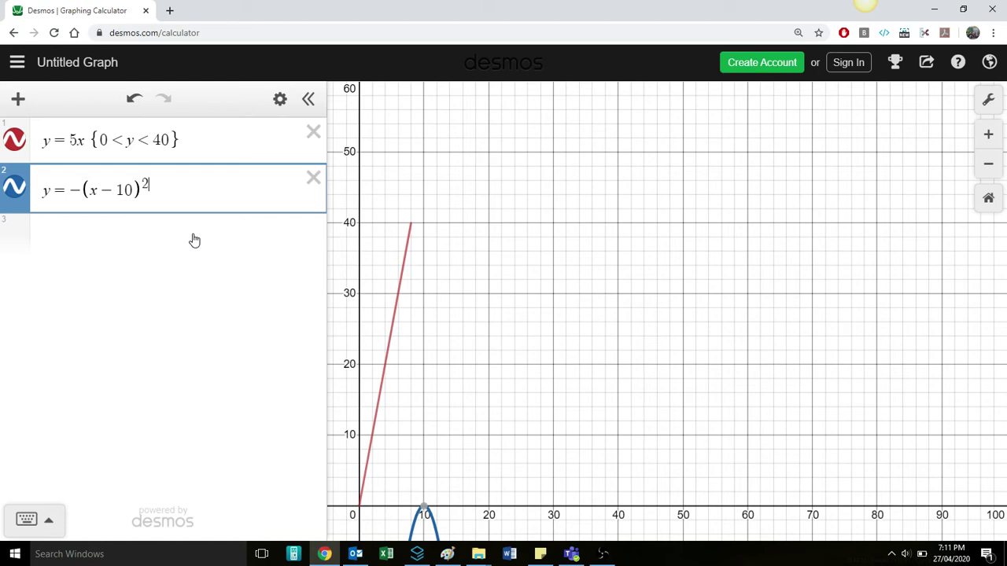
left_click_drag(492, 358, 501, 281)
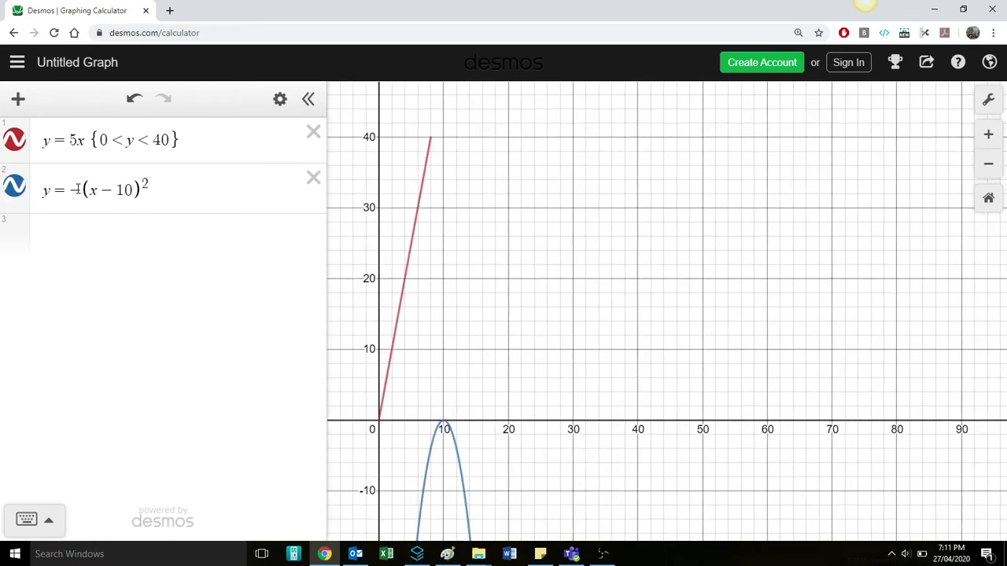
left_click(208, 179)
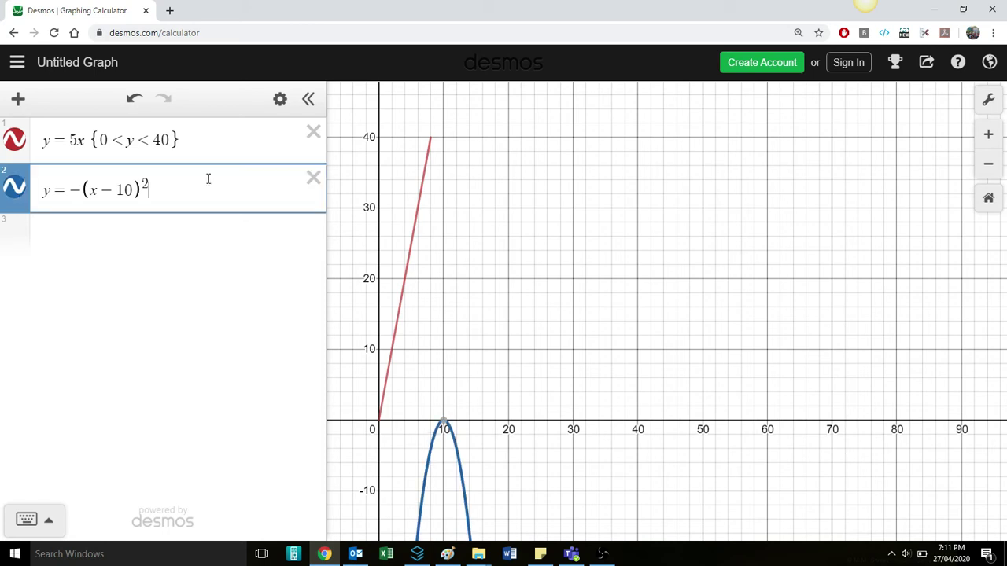
type("+ ")
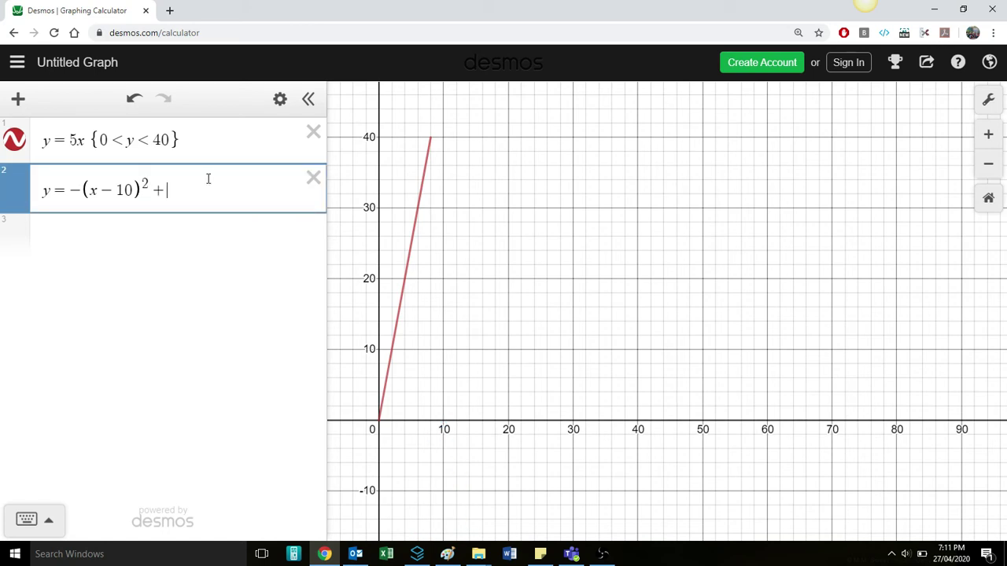
type("50")
mouse_move(544, 158)
left_mouse_down()
mouse_move(531, 283)
mouse_move(485, 314)
mouse_move(518, 287)
left_mouse_up()
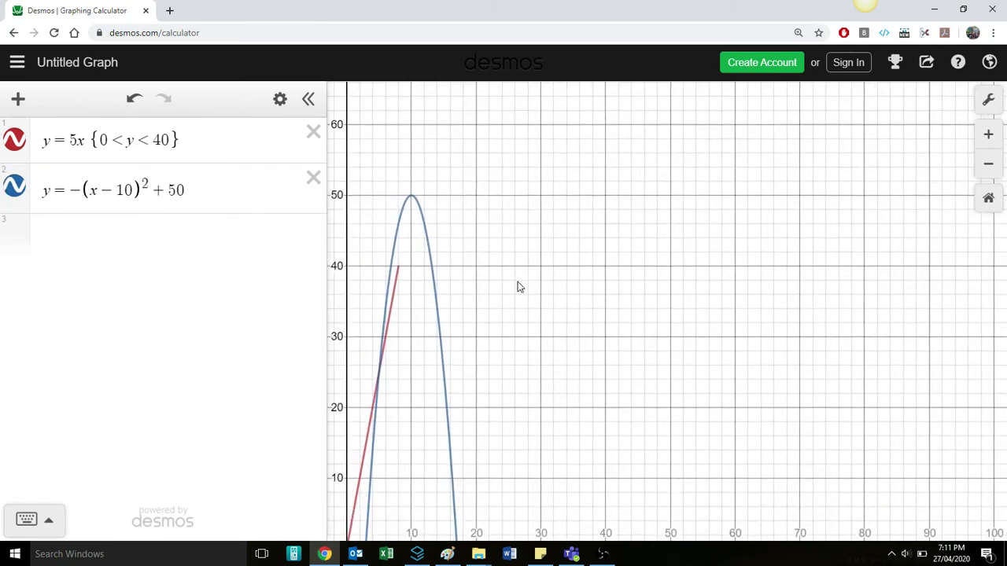
Adjust the shift through 30 to 45 so the peak sits at (10, 45).
left_click(175, 197)
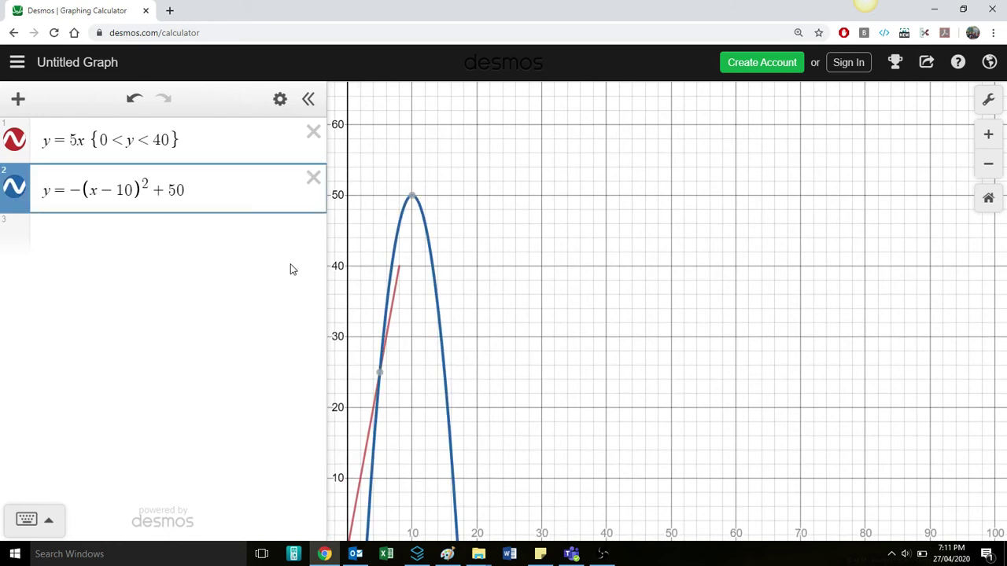
key("BackSpace")
type("3")
key("BackSpace")
type("4")
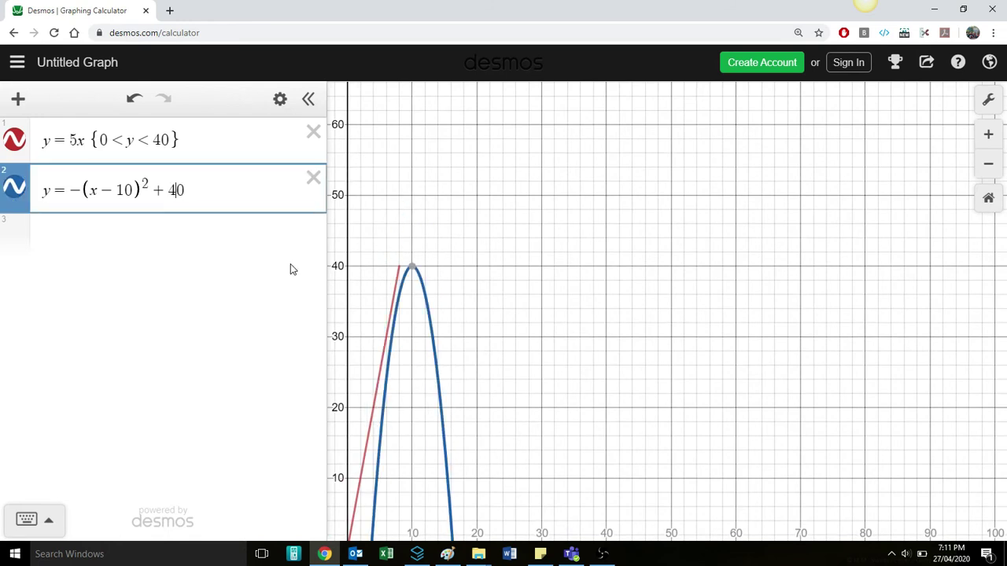
type("5")
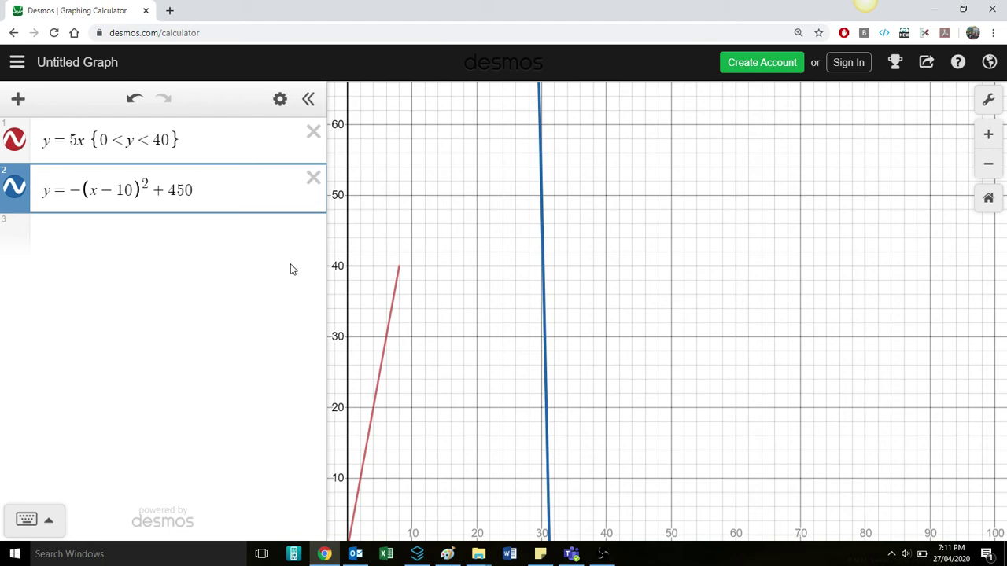
key("BackSpace")
key("BackSpace")
type("5")
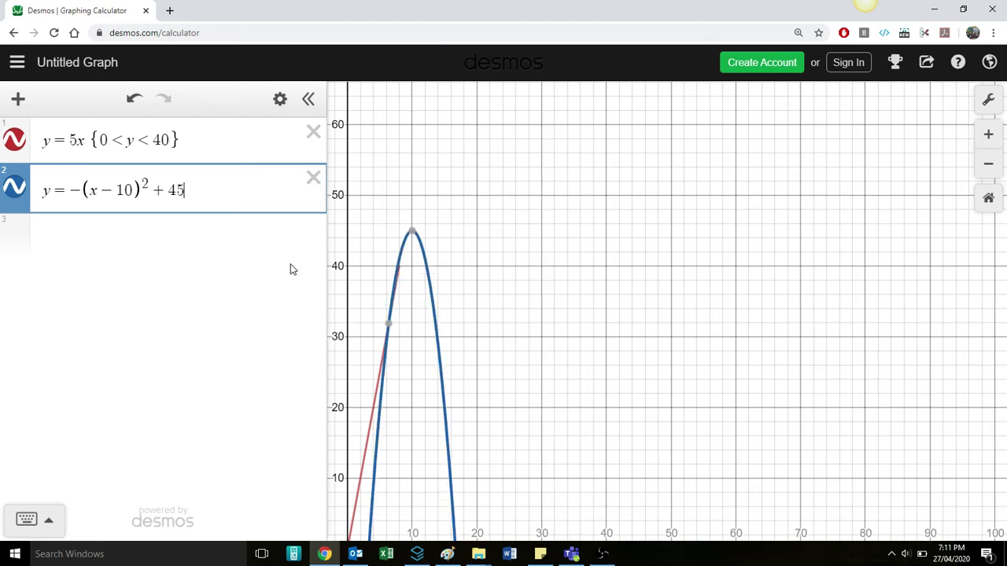
left_click_drag(563, 355, 596, 304)
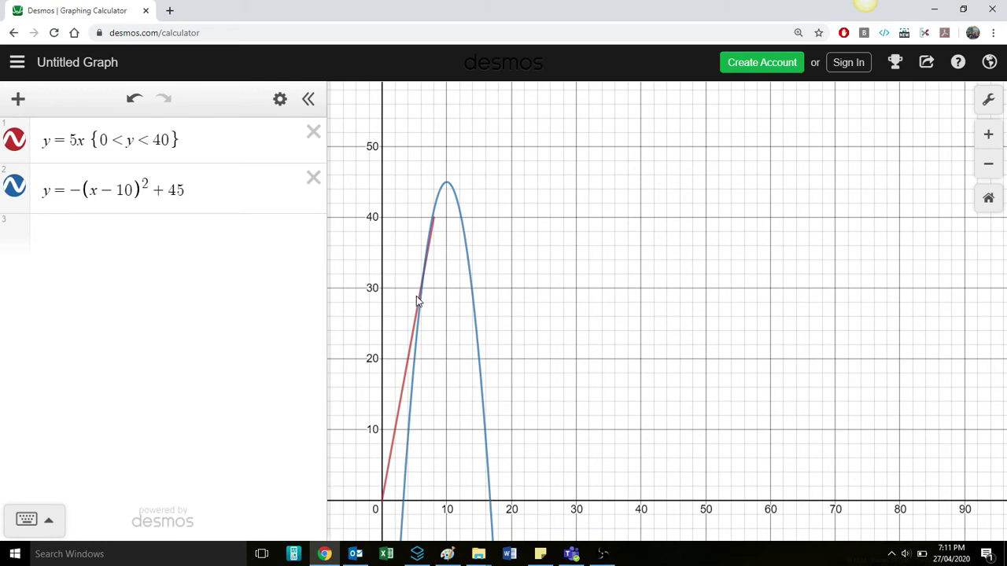
Pin the line–parabola intersection (6.382, 31.91) and change the line's upper bound to 31.91.
left_click(424, 293)
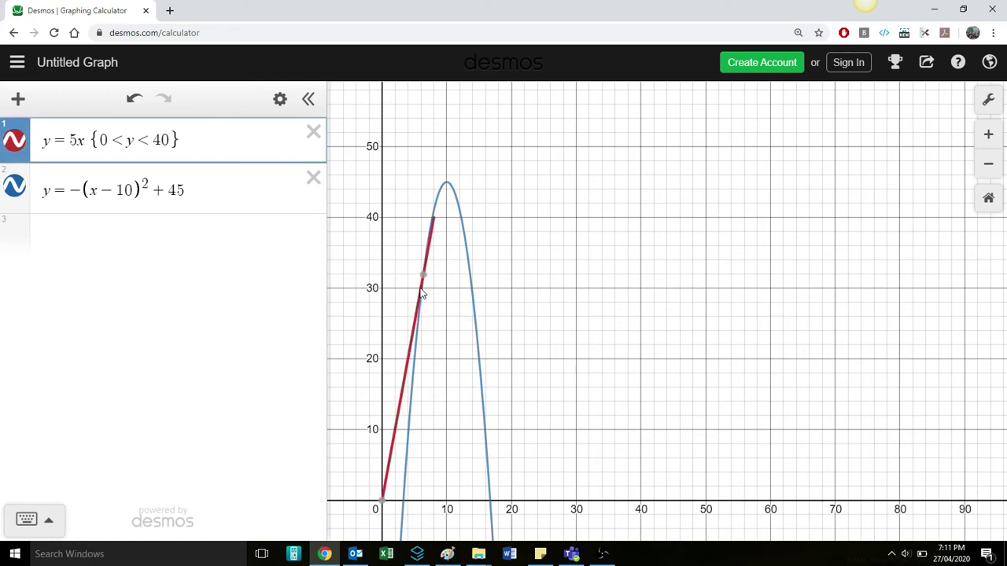
left_click(424, 277)
key("BackSpace")
key("BackSpace")
type("31")
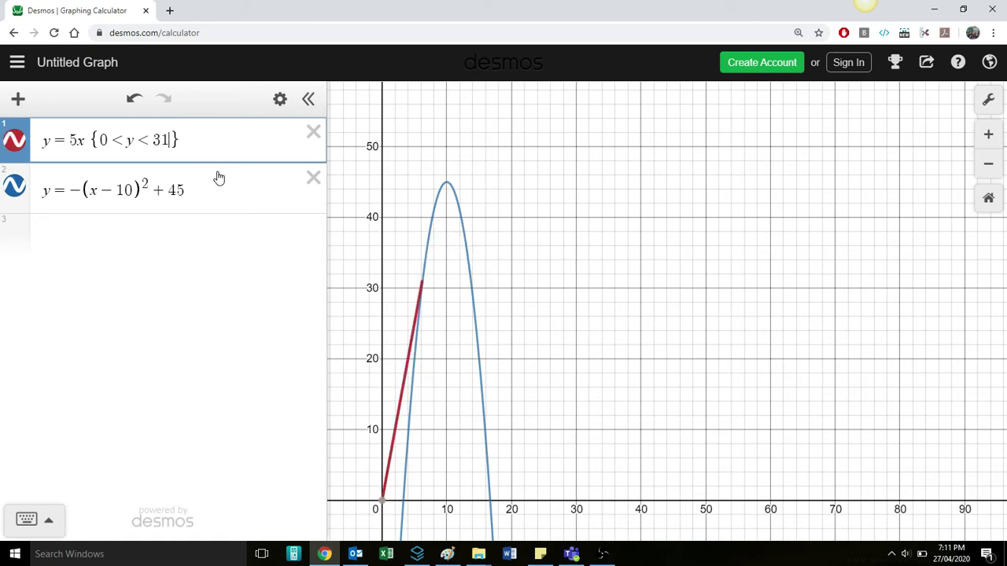
type(".91")
mouse_move(431, 284)
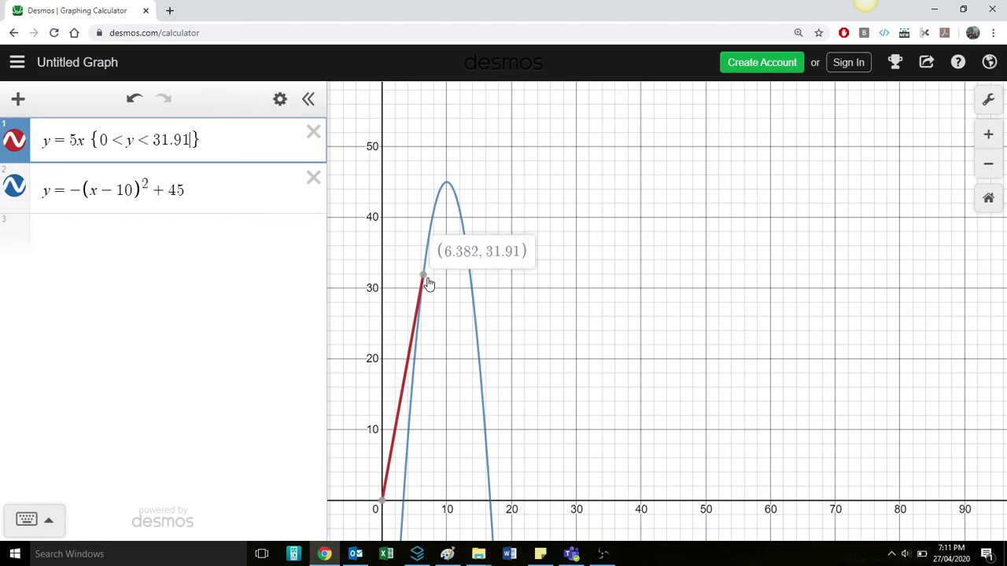
left_click(225, 208)
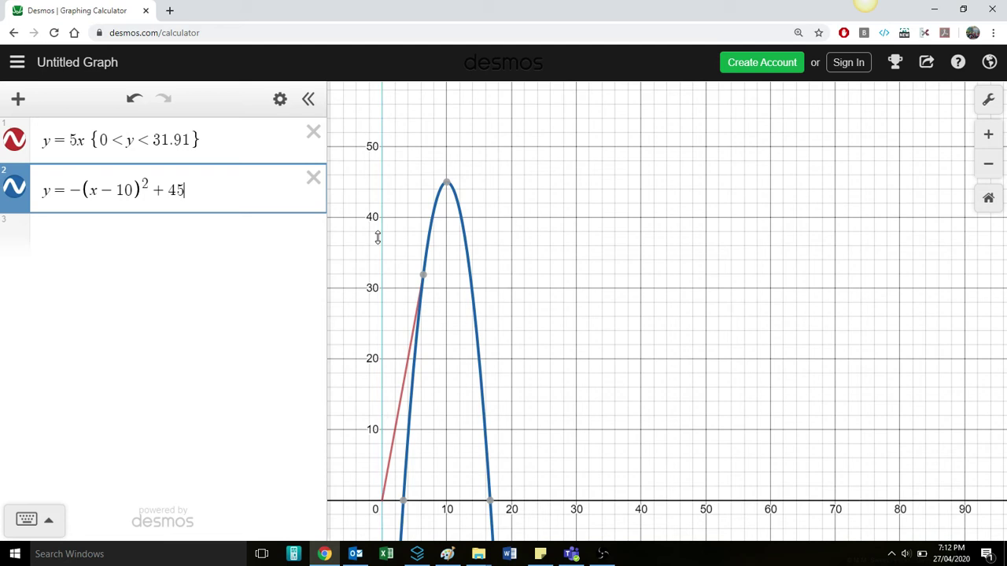
Append the restriction {6.382 < x < 15} to the parabola.
type("{")
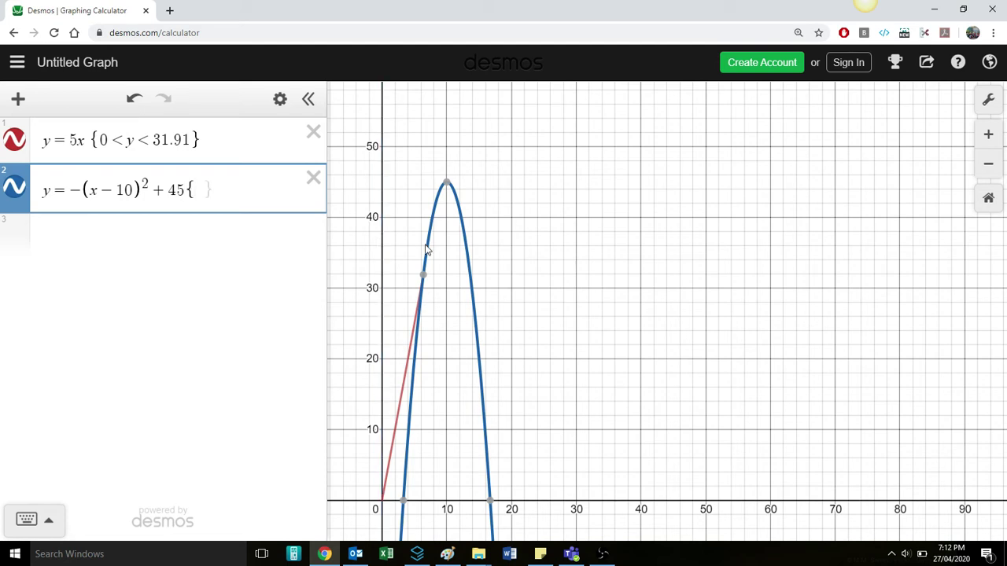
mouse_move(424, 275)
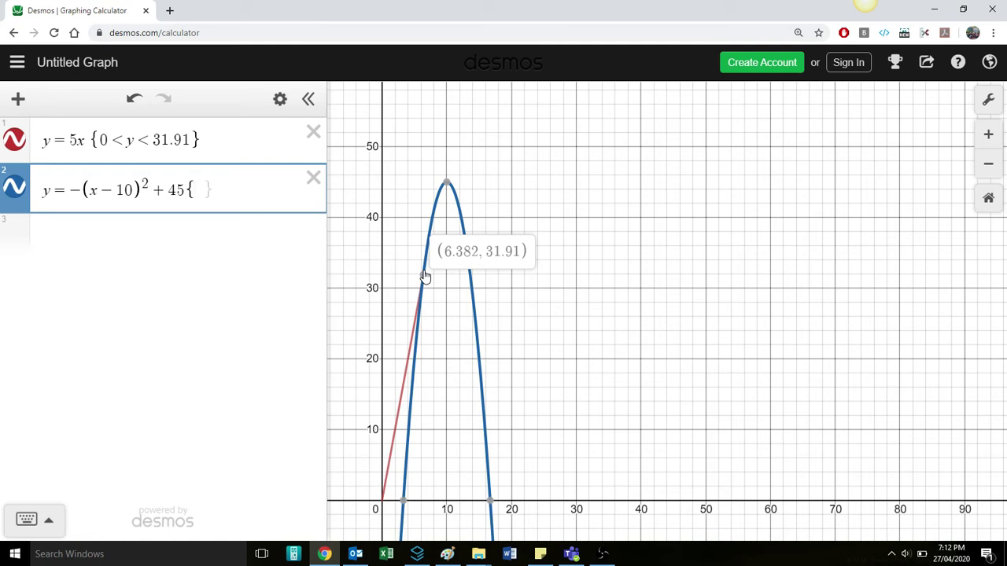
type("6.382")
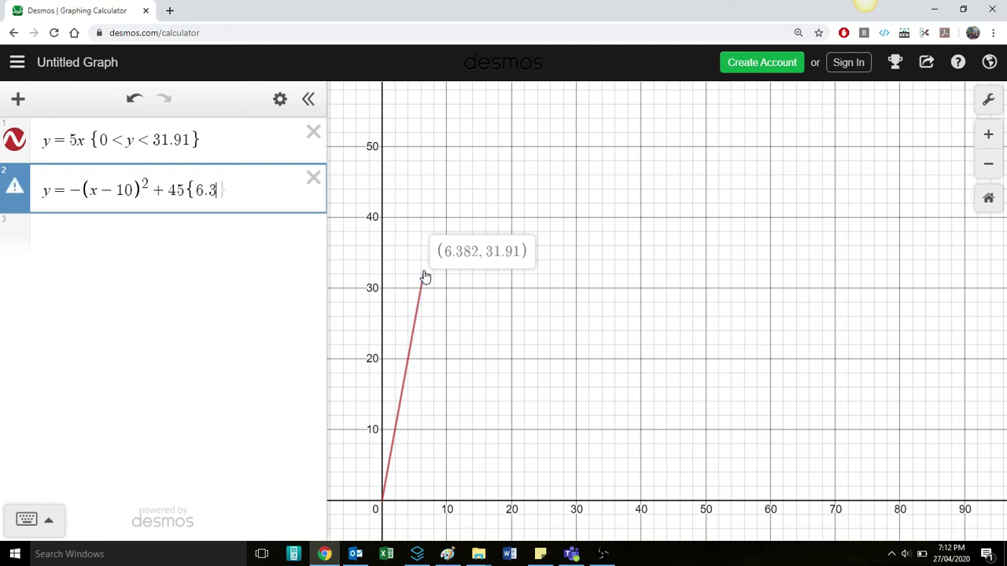
type("<x<20")
key("BackSpace")
type("15")
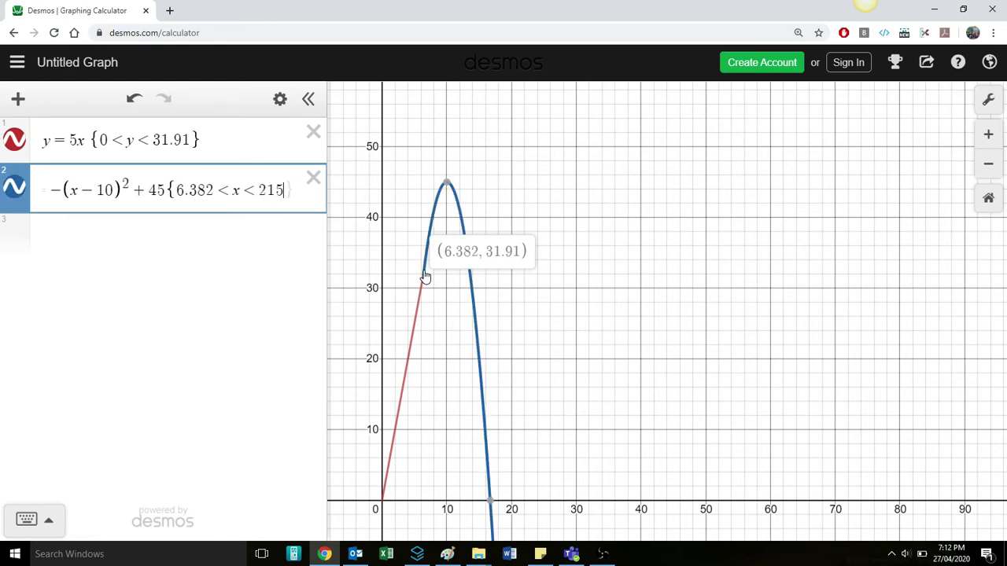
key("BackSpace")
key("BackSpace")
key("BackSpace")
type("15")
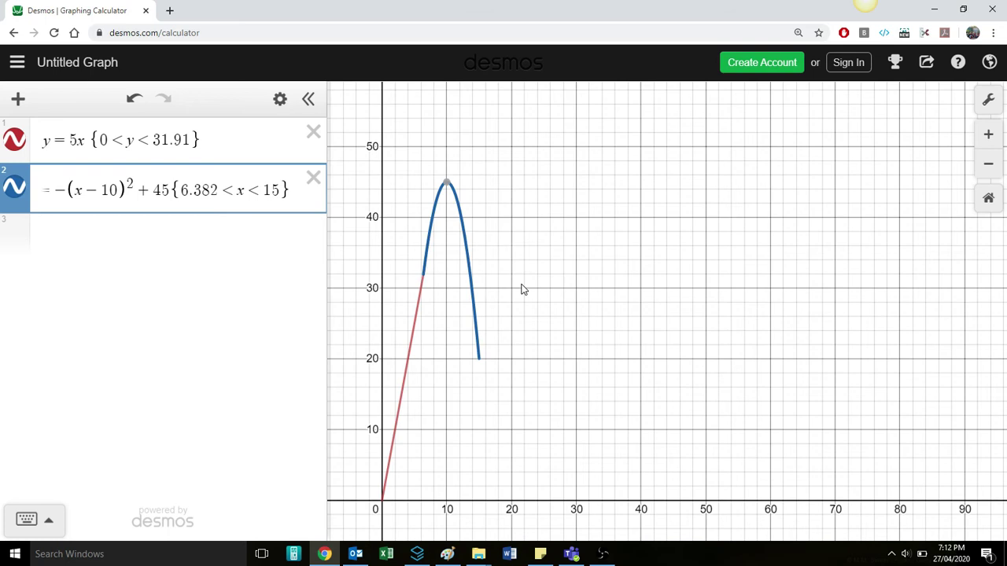
left_click(630, 387)
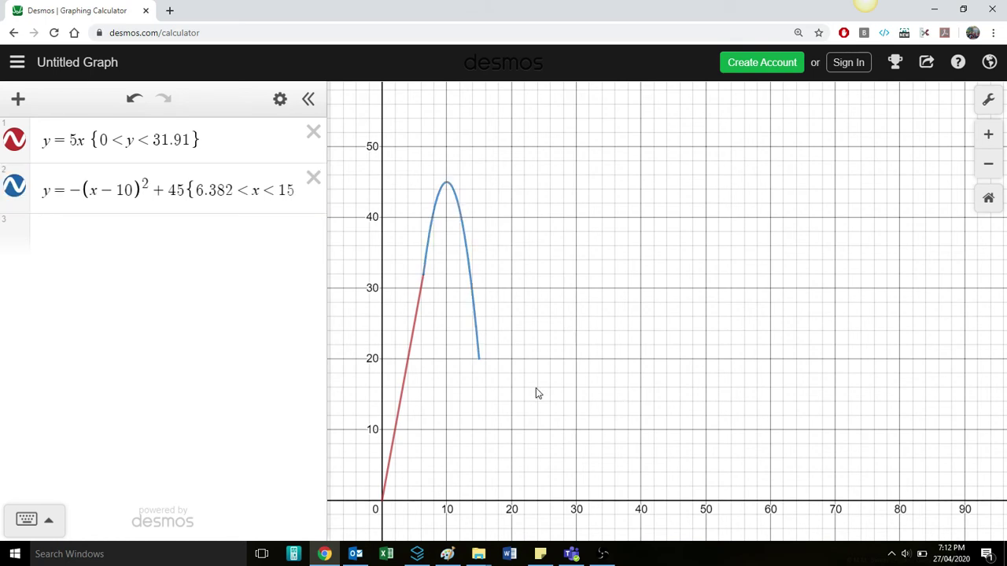
left_click_drag(397, 407, 418, 378)
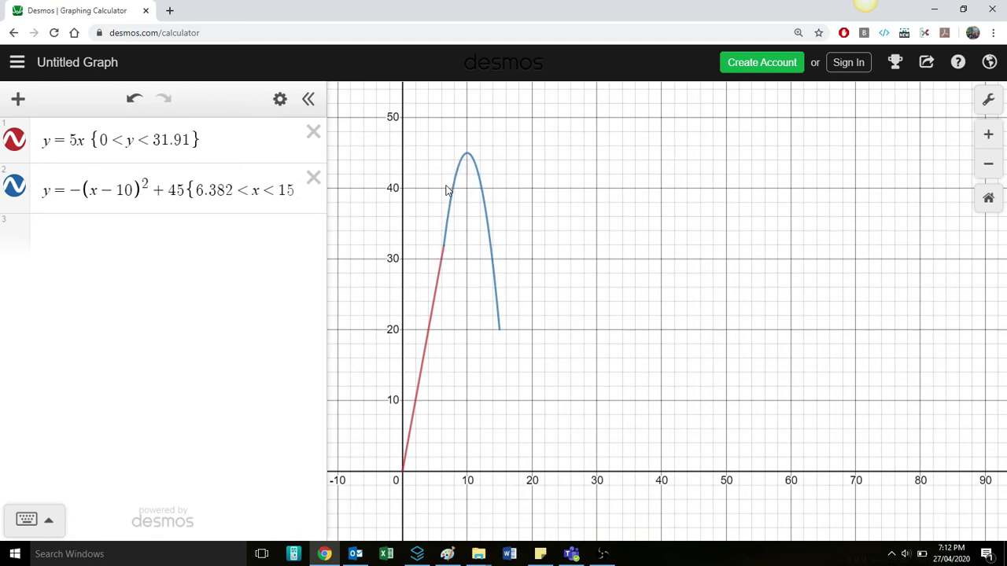
Try a 0.1 leading coefficient on the parabola, then remove it.
left_click(84, 190)
type("0.1")
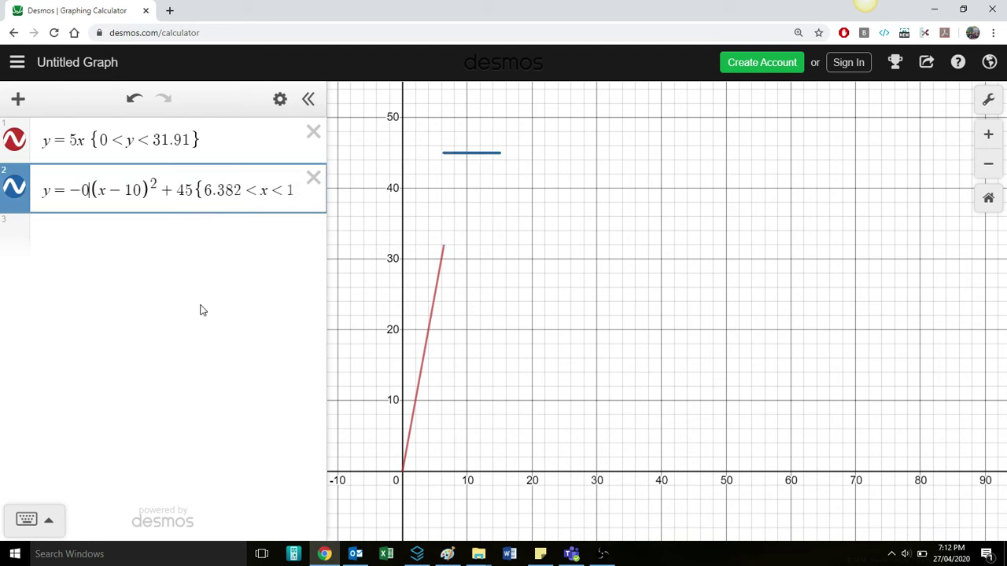
key("BackSpace")
key("BackSpace")
key("BackSpace")
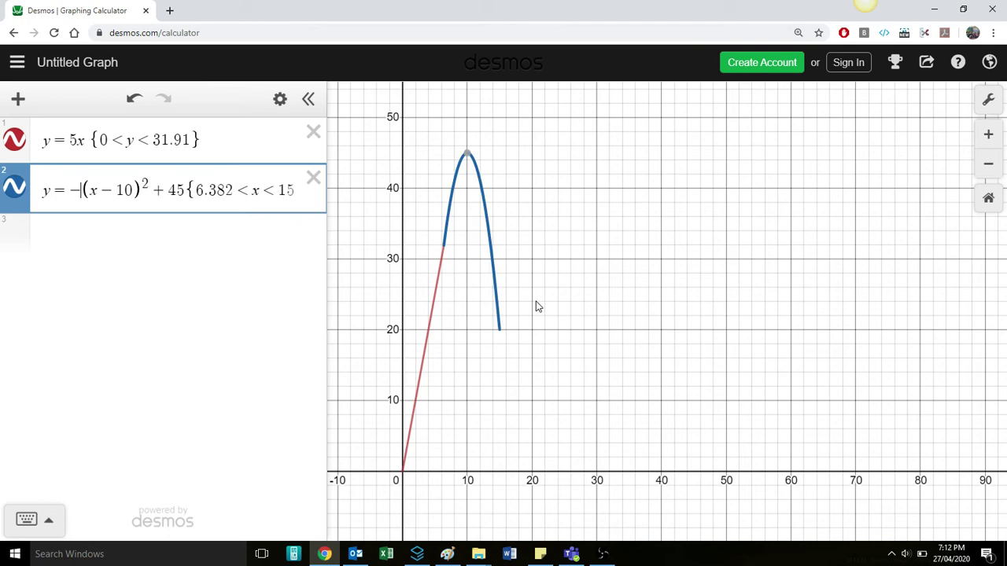
left_click_drag(535, 306, 502, 286)
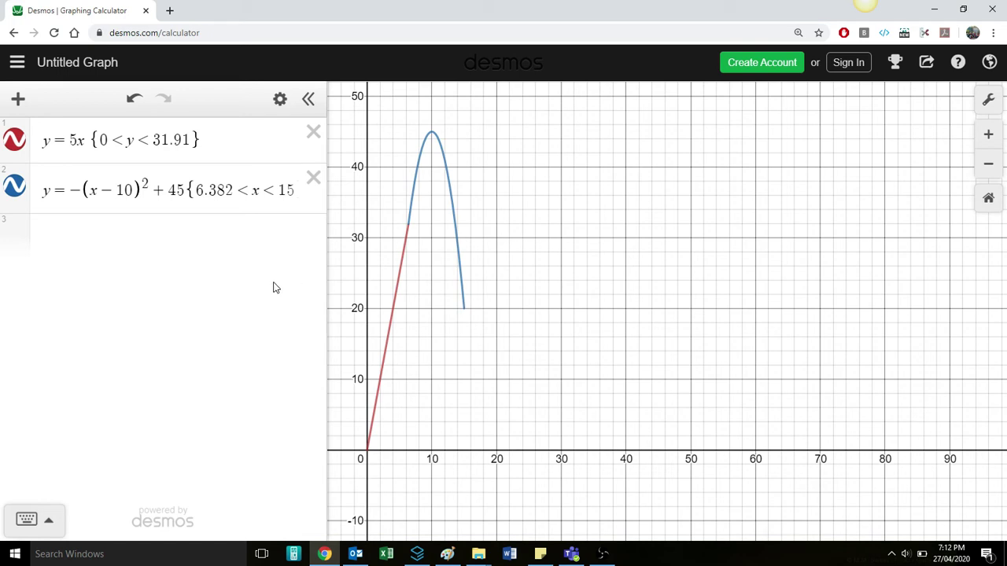
left_click(102, 228)
Enter the quartic y = (x − 20)²(x − 40)² in the third row.
type("y=(")
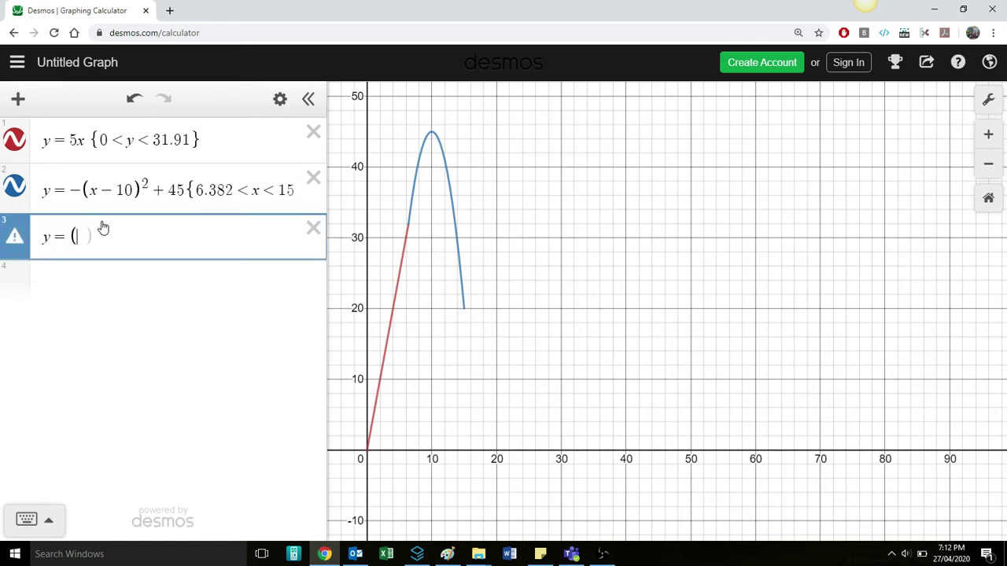
type("x-20")
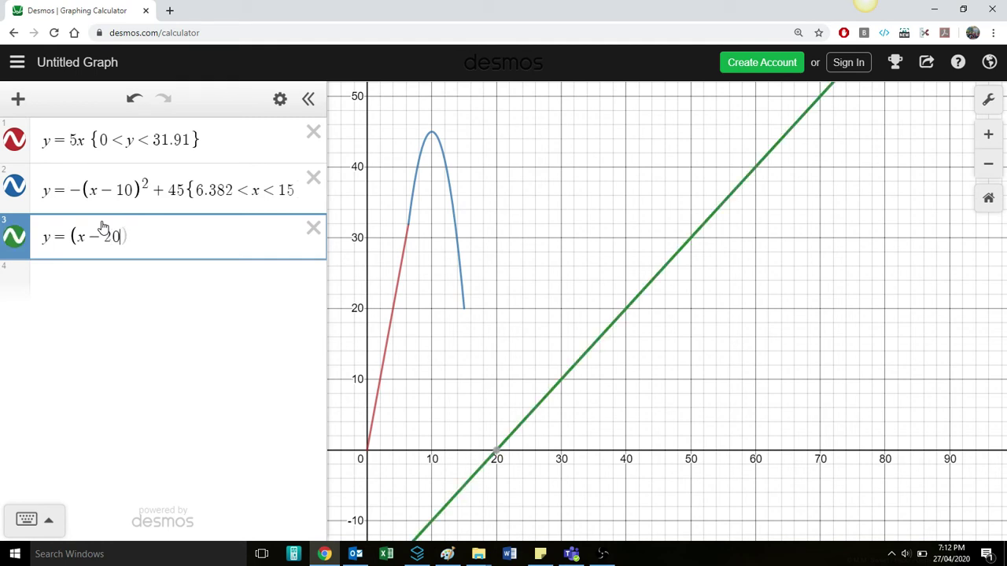
type(")^2")
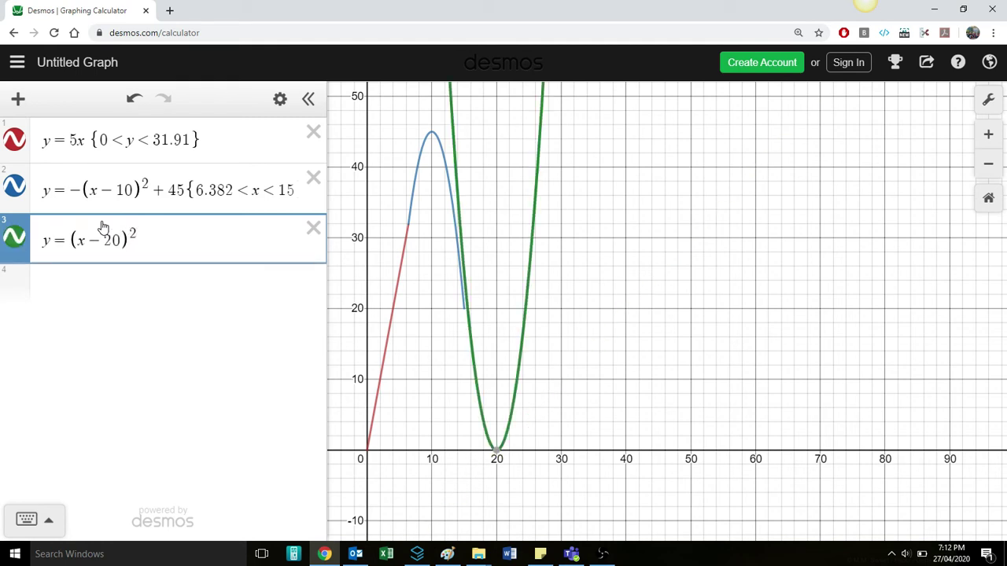
type("(x-")
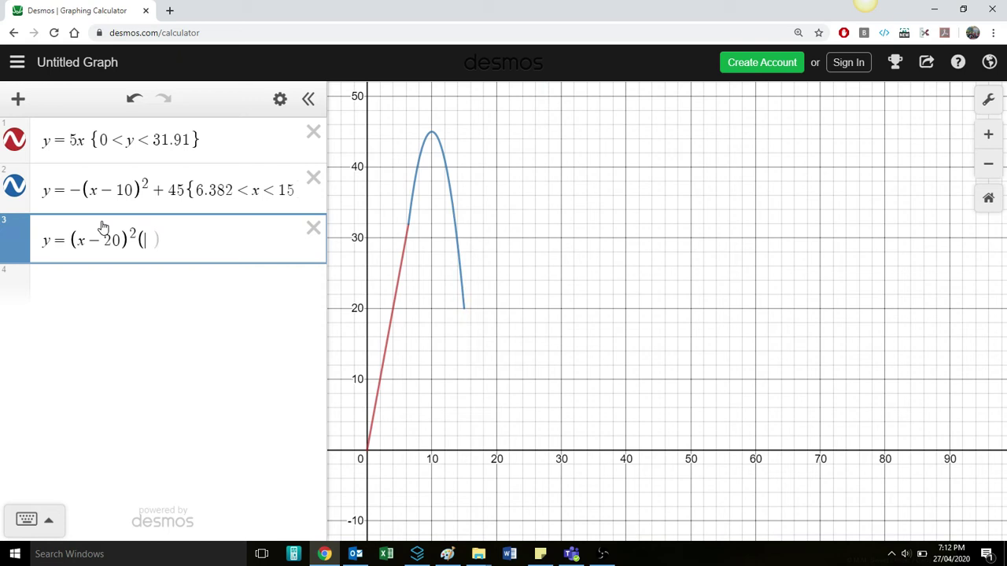
type("40)^2")
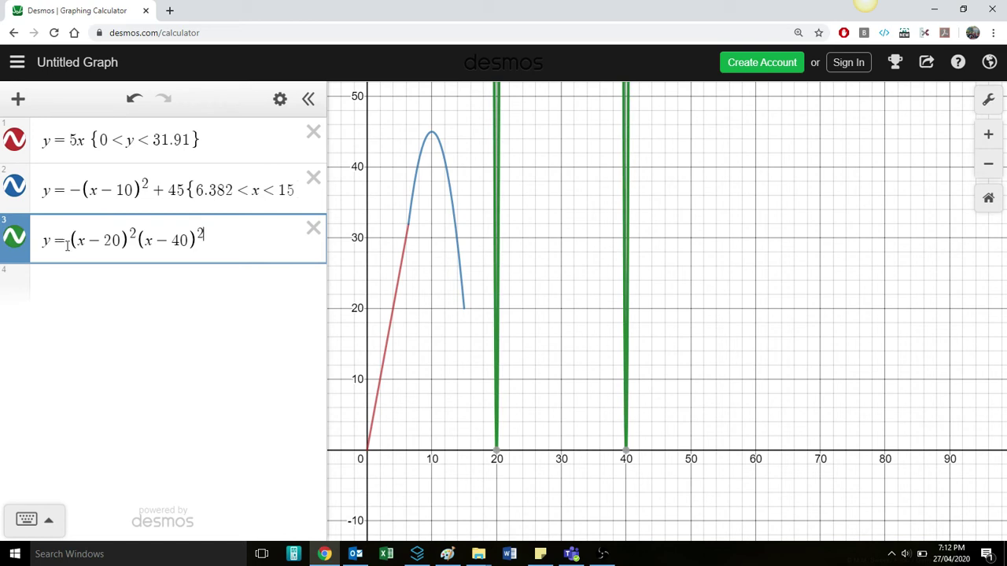
left_click(67, 240)
left_click_drag(135, 236, 95, 243)
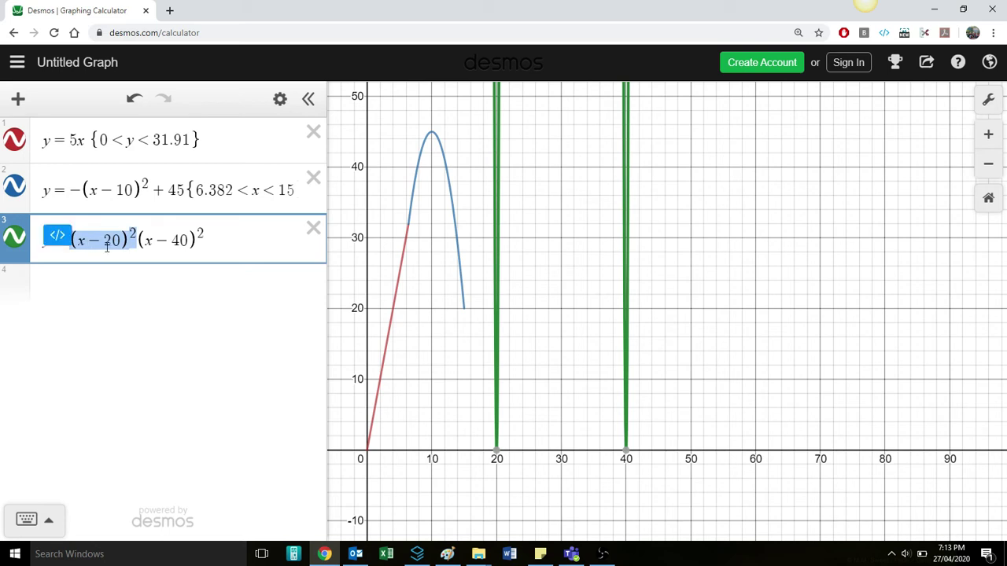
left_click(107, 247)
Try quartic coefficients 0.1, 0.01, 0.0001 and 0.001.
key("Left")
key("Left")
key("Left")
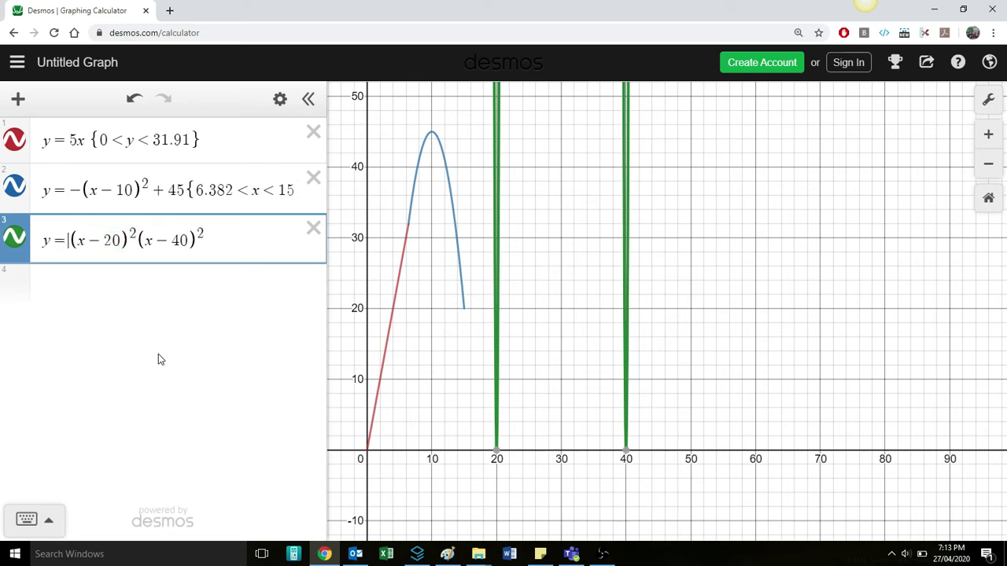
type("0.1")
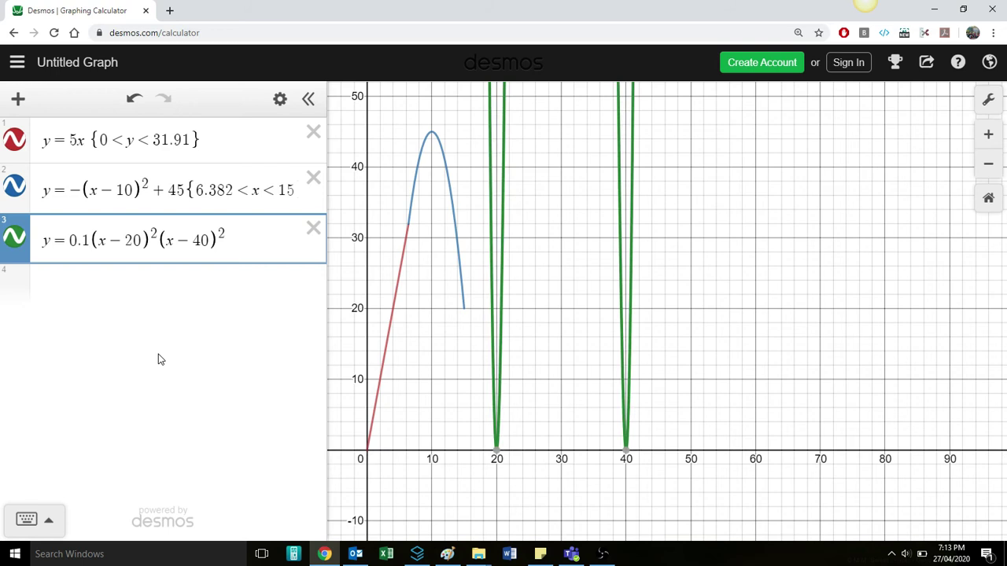
key("BackSpace")
type("01")
key("BackSpace")
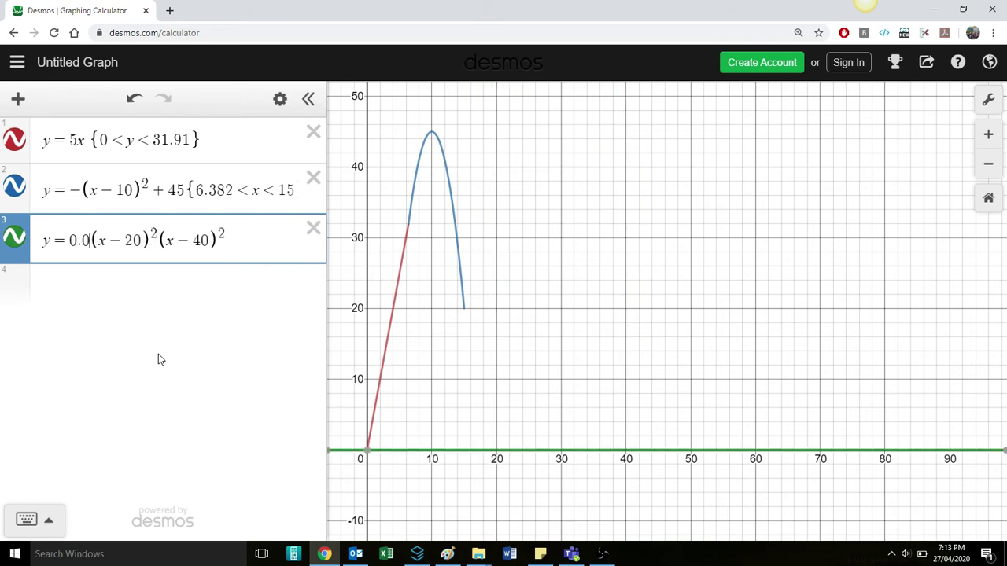
type("001")
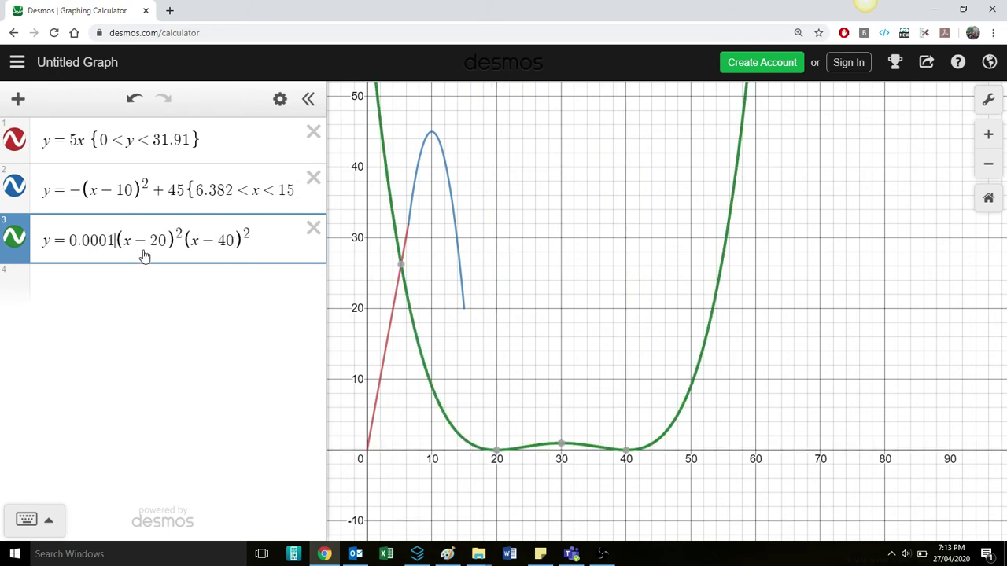
key("Left")
key("BackSpace")
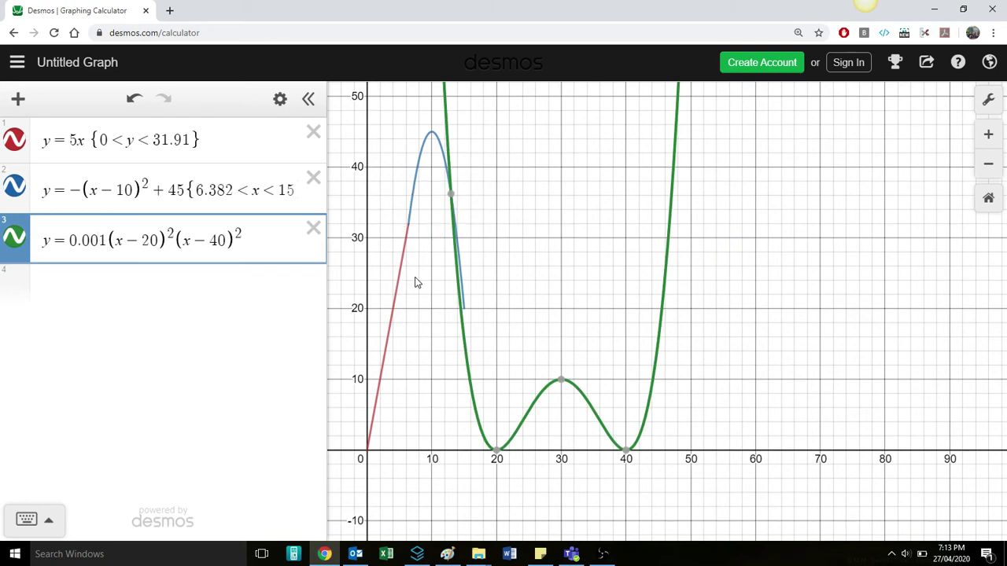
Fine-tune the coefficient through 0.0015 and 0.0014 to 0.0013, peaking the hump at 13.
type("5")
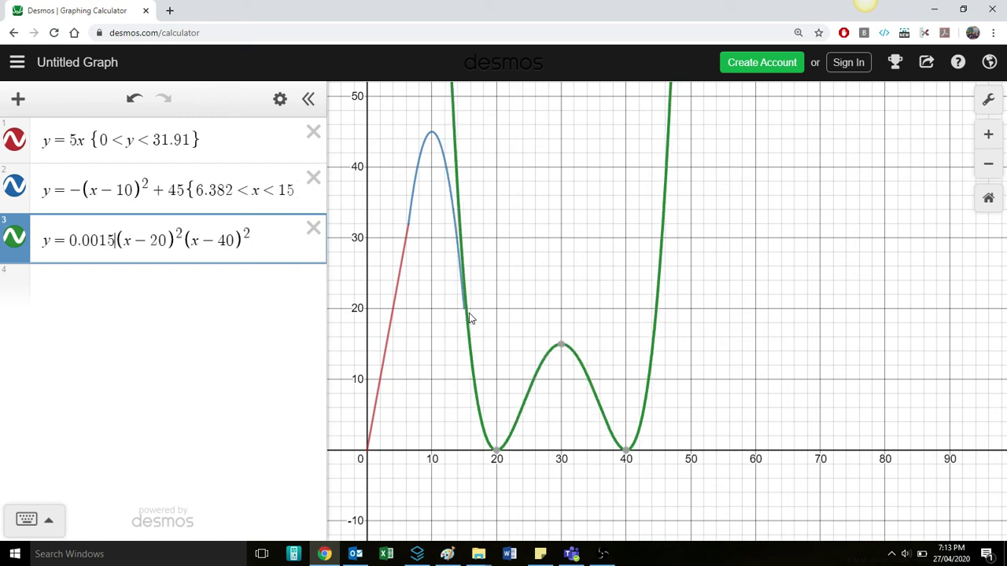
key("BackSpace")
type("4")
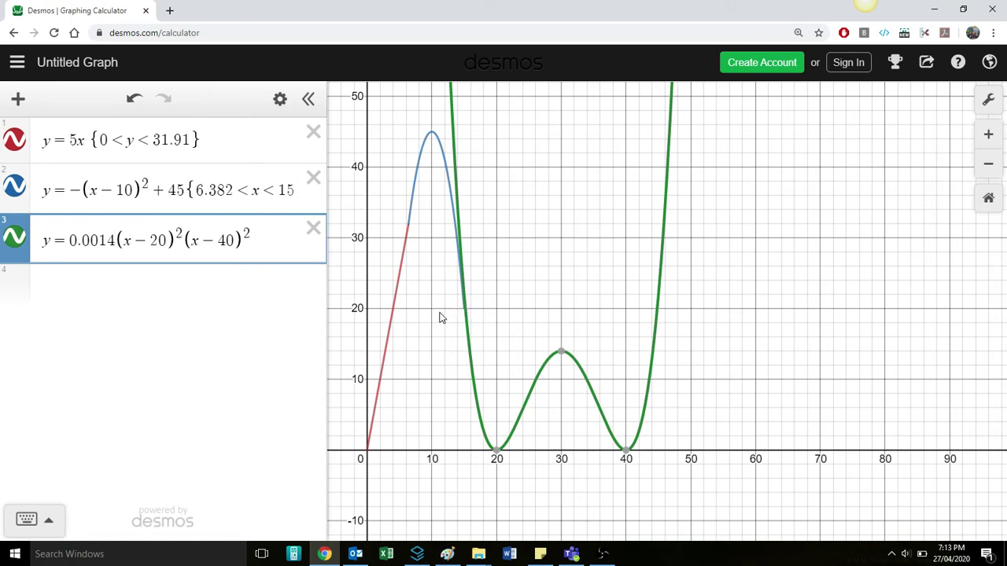
key("BackSpace")
type("3")
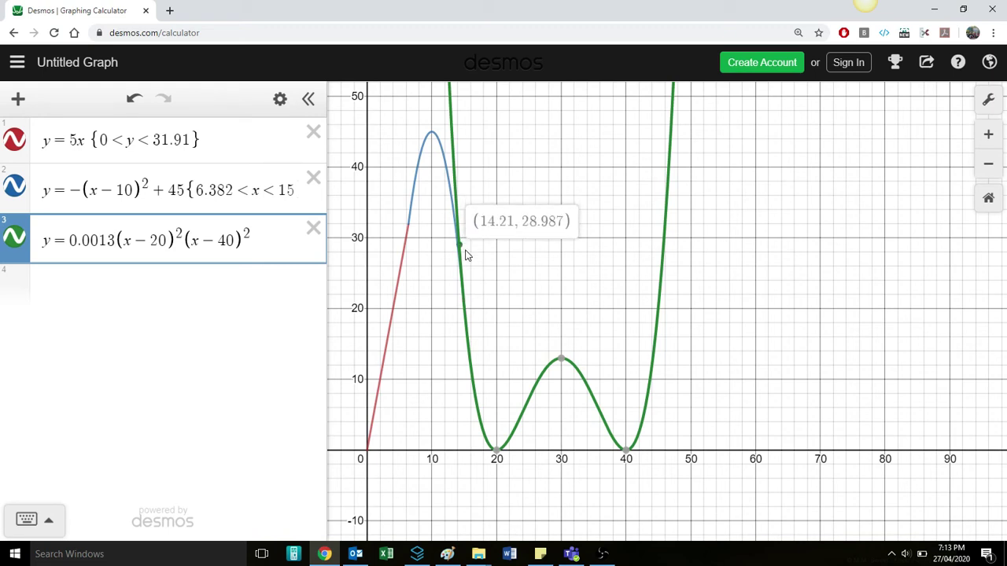
mouse_move(464, 277)
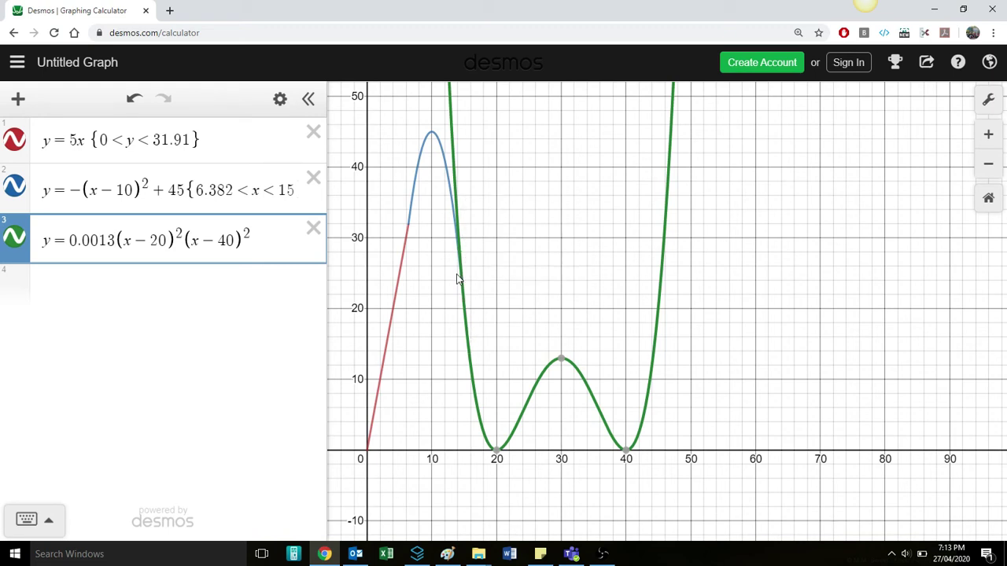
mouse_move(465, 313)
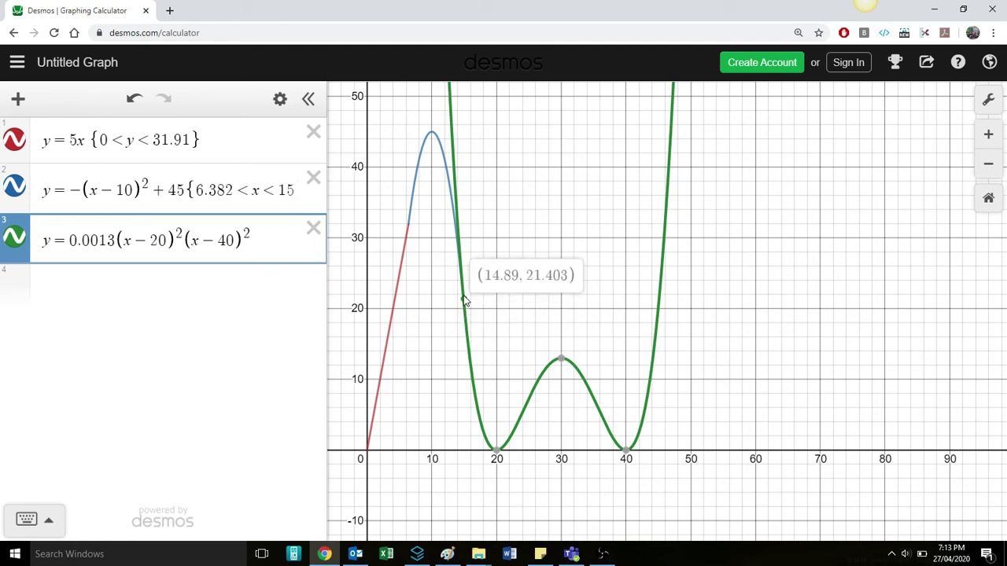
left_click(485, 211)
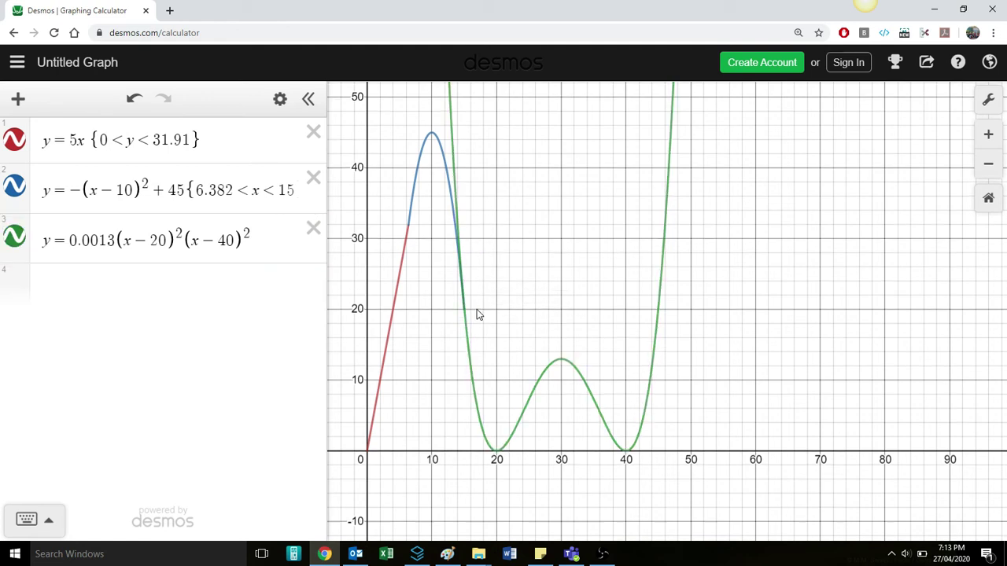
left_click(464, 279)
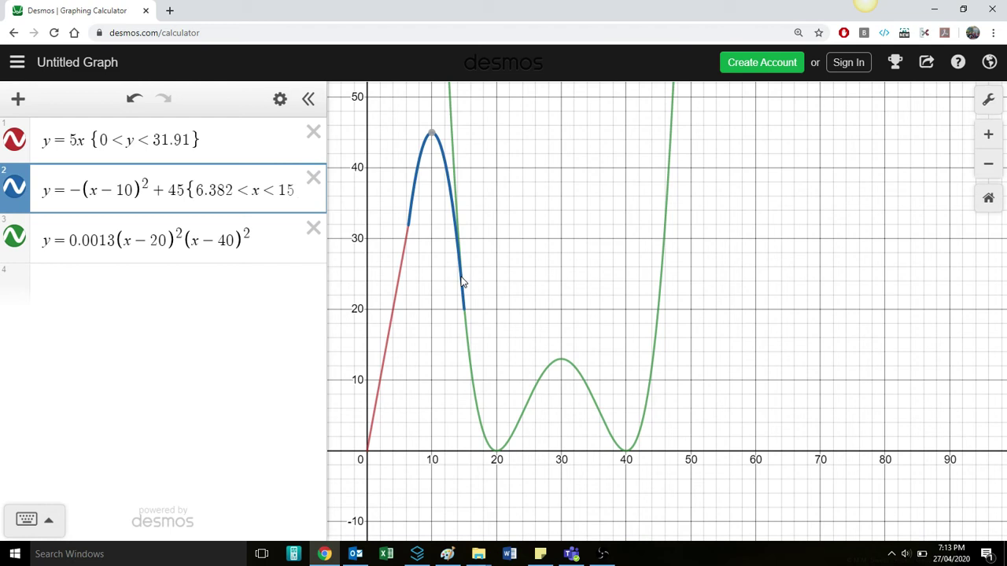
mouse_move(465, 309)
scroll(464, 281, "up", 4)
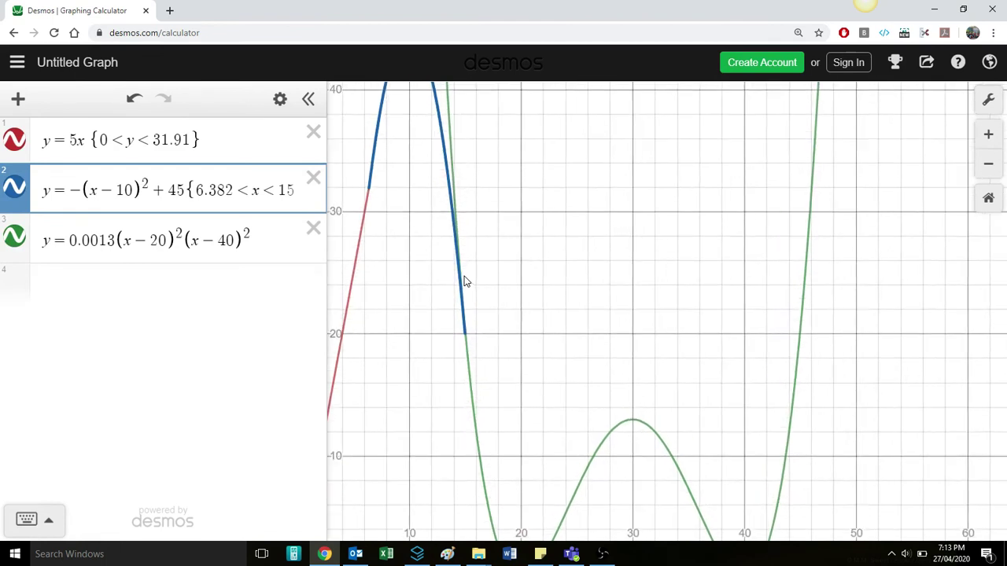
scroll(464, 281, "up", 5)
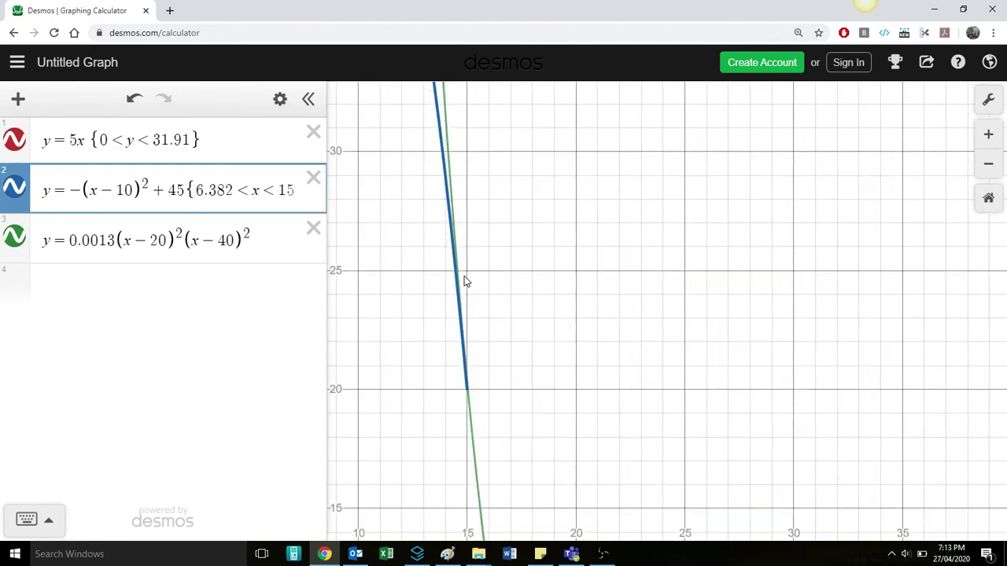
left_click_drag(464, 282, 516, 257)
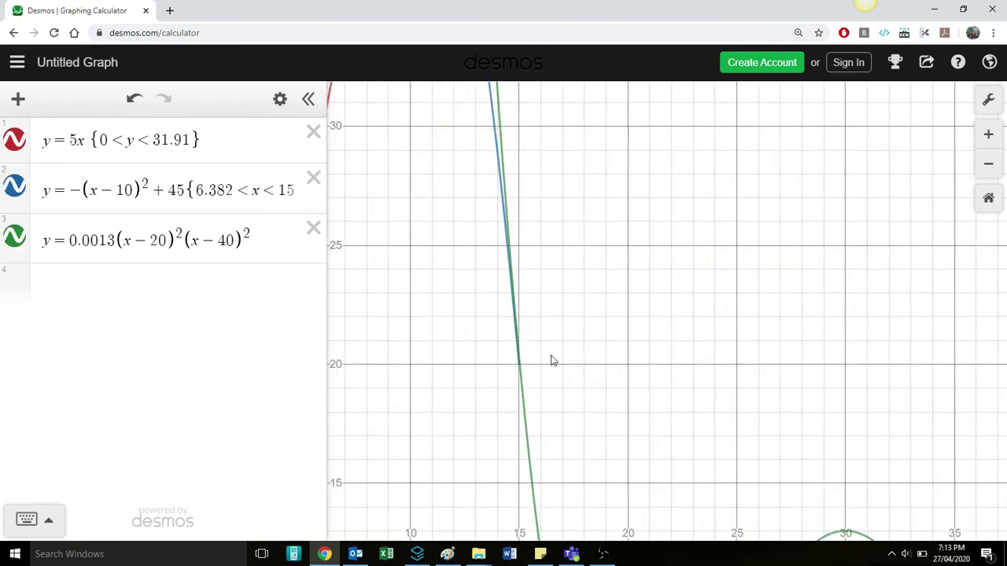
mouse_move(522, 364)
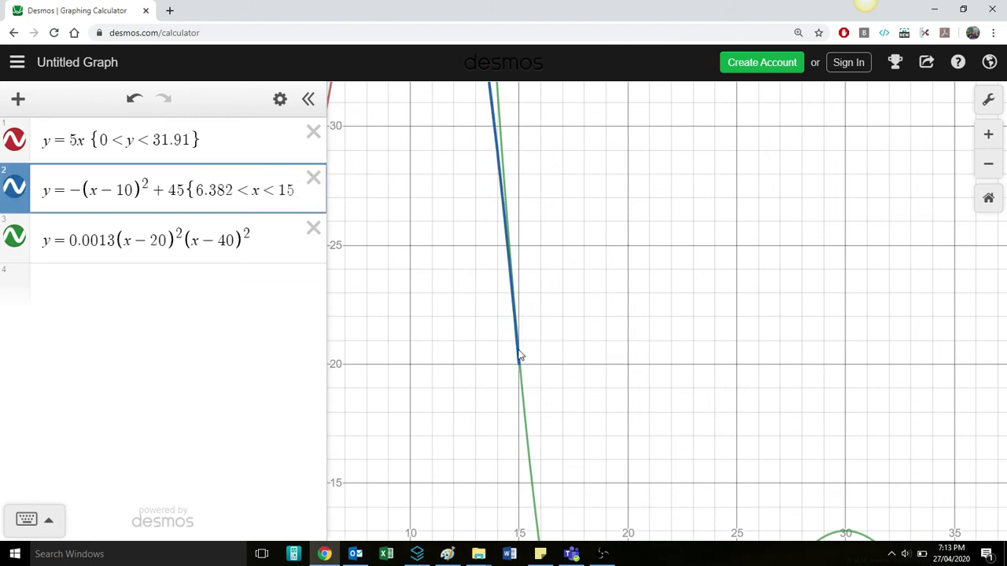
left_click_drag(521, 361, 522, 378)
left_click(649, 381)
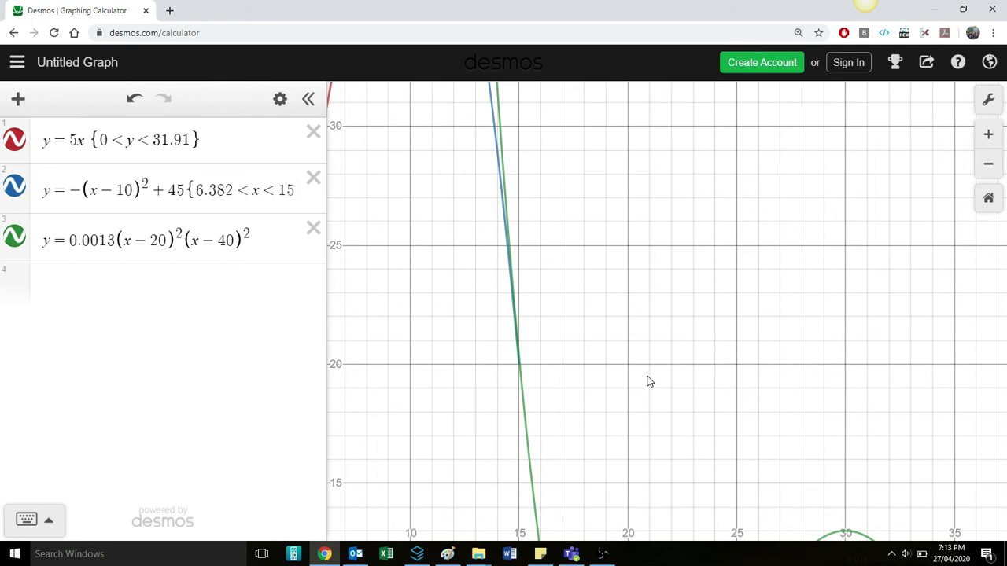
scroll(648, 381, "down", 5)
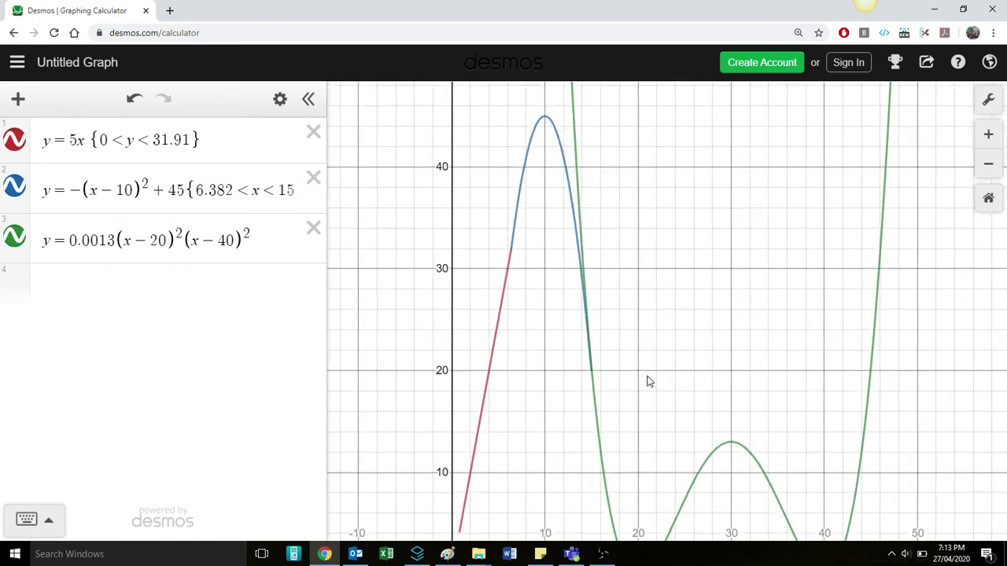
scroll(648, 381, "down", 2)
left_click_drag(713, 330, 644, 235)
Append the domain restriction {15 < x < 45} to the quartic.
left_click(251, 236)
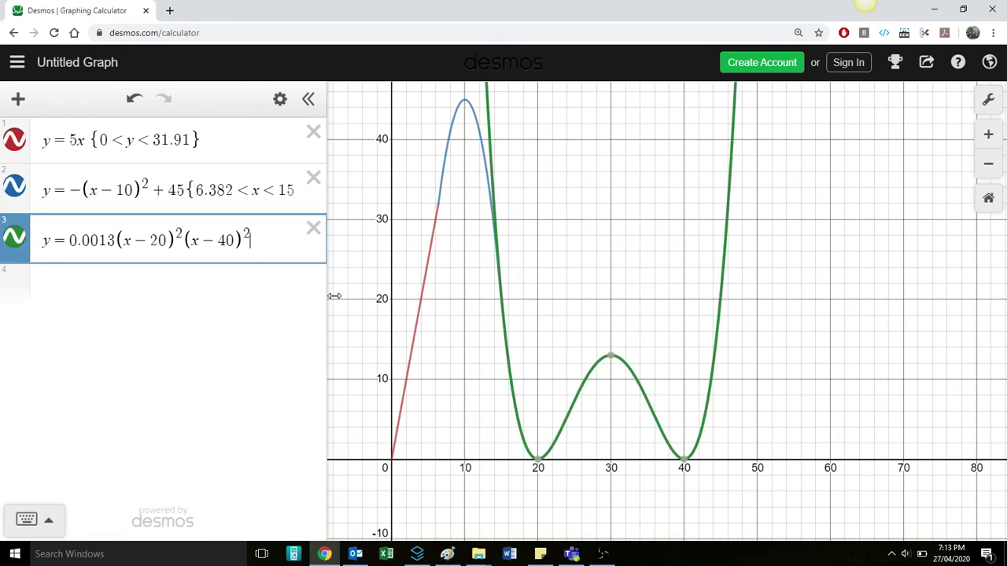
type("{15 ")
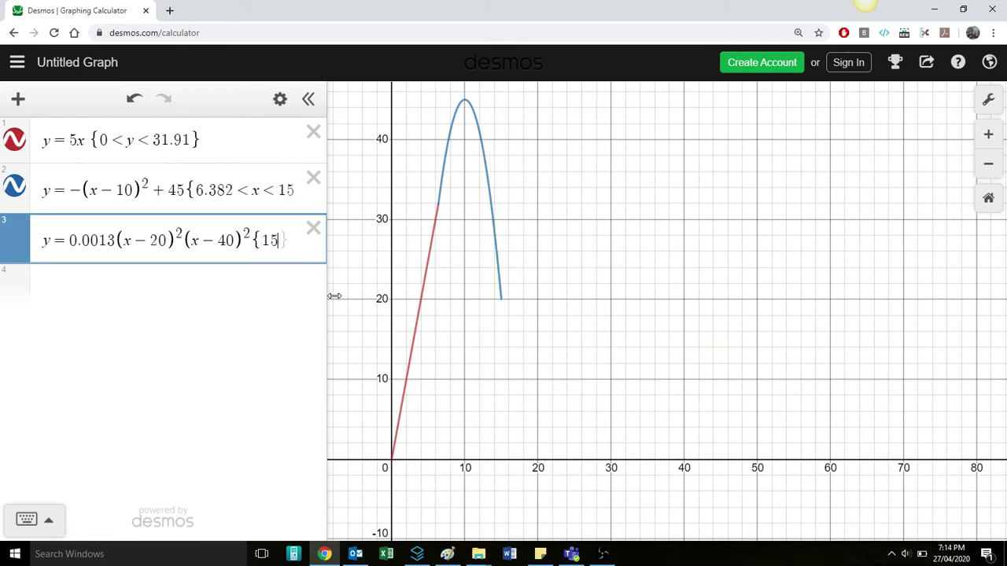
type("< x ")
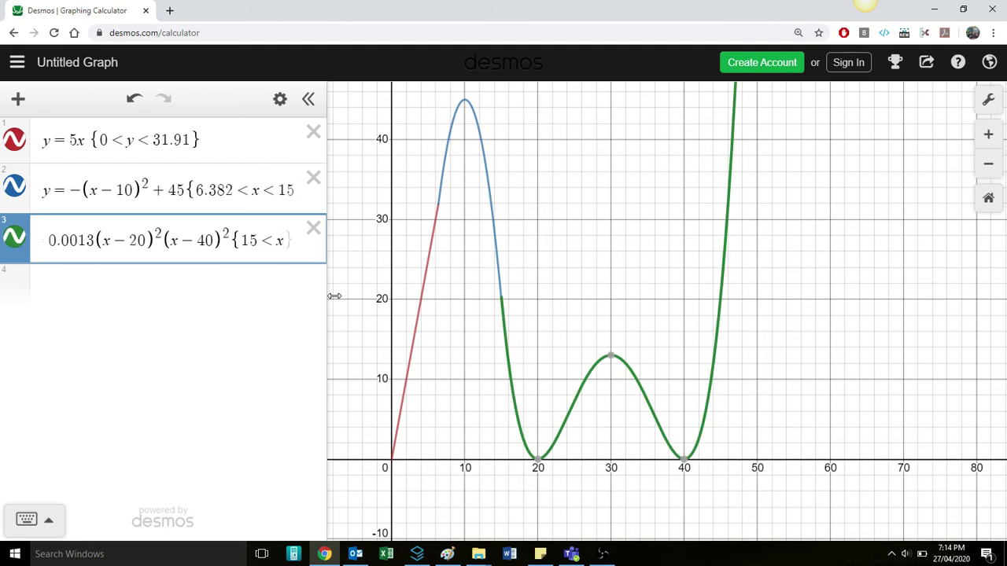
type("<")
key("BackSpace")
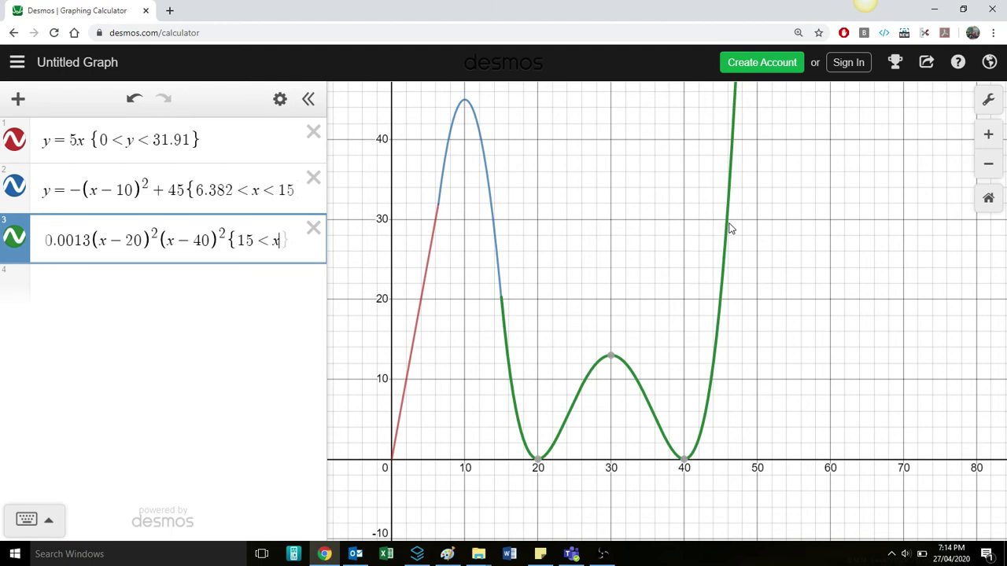
type("<")
key("BackSpace")
key("BackSpace")
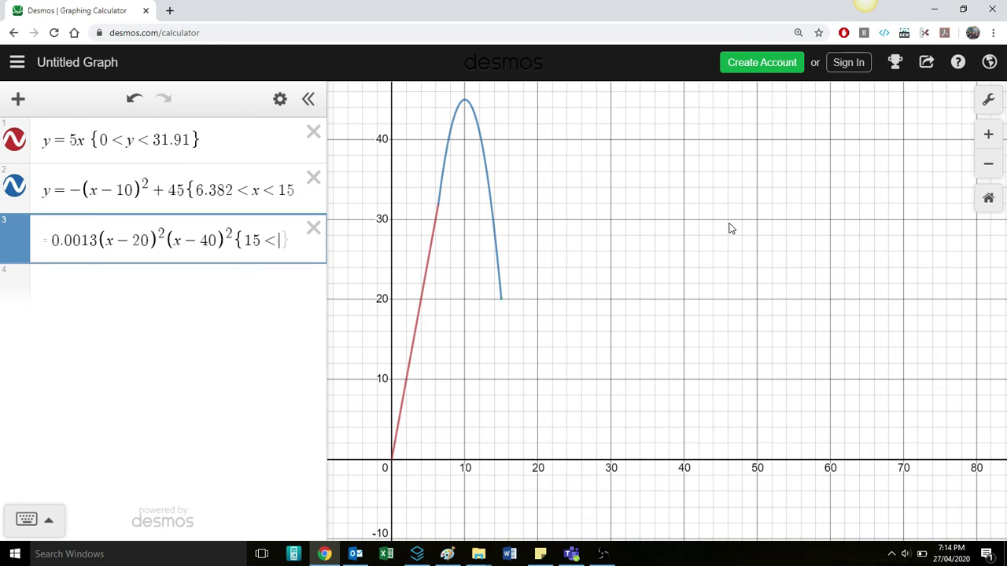
type("x<")
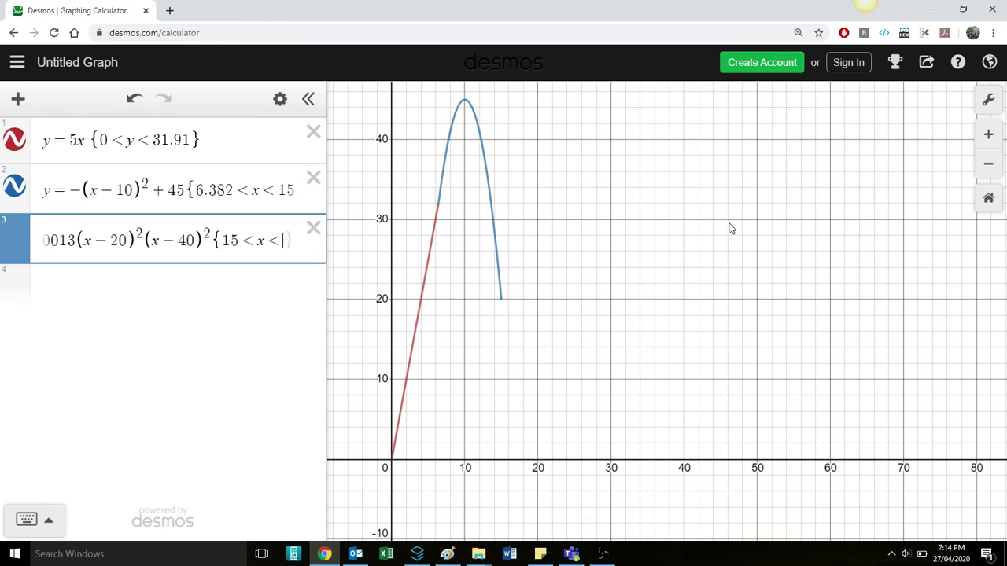
type("45")
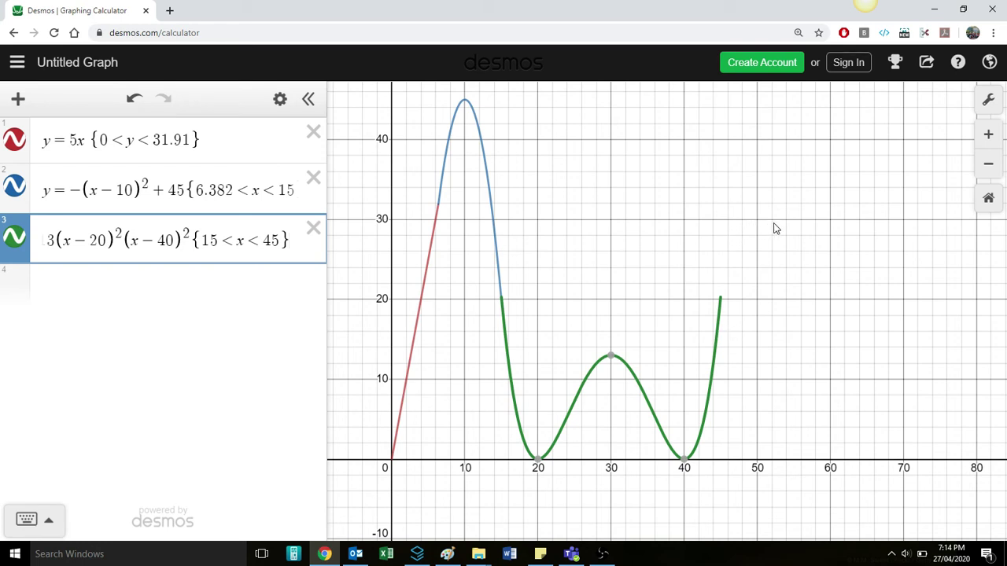
Enter the cubic y = (x − 50)³ + 25 in a new row.
left_click(181, 285)
type("y=(")
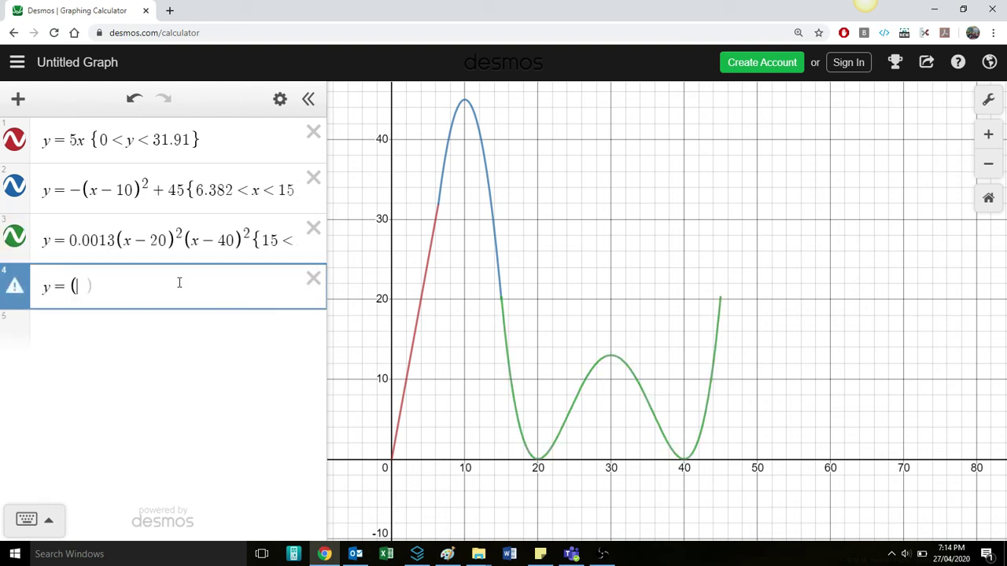
type("x-40")
key("BackSpace")
key("BackSpace")
type("50")
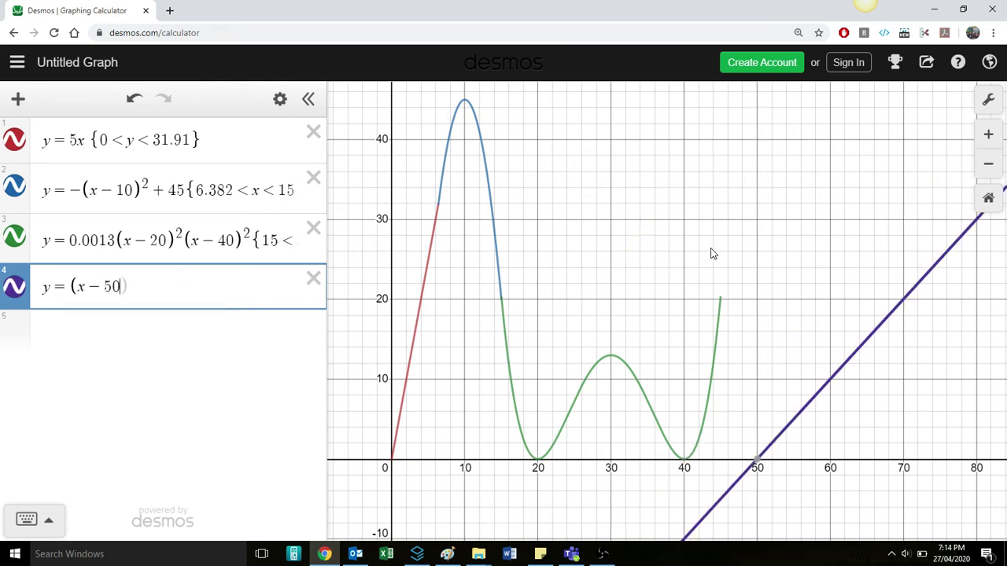
type("0")
key("BackSpace")
key("Right")
type("^3")
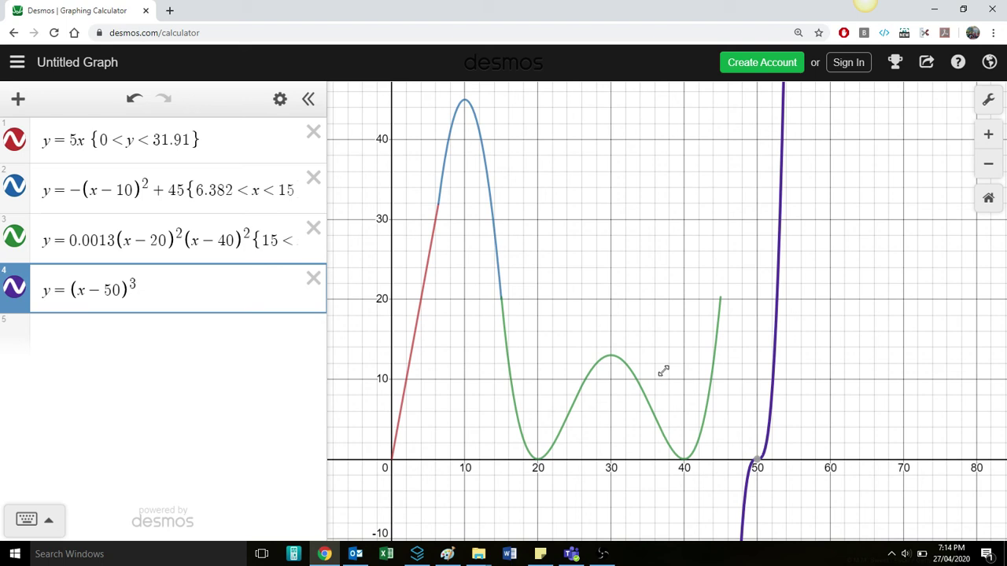
type("+20")
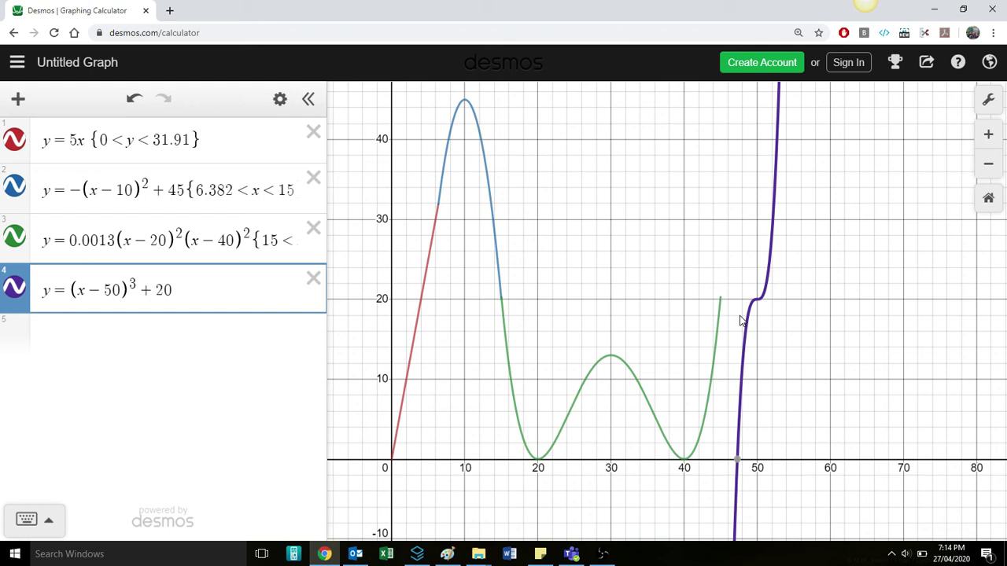
key("BackSpace")
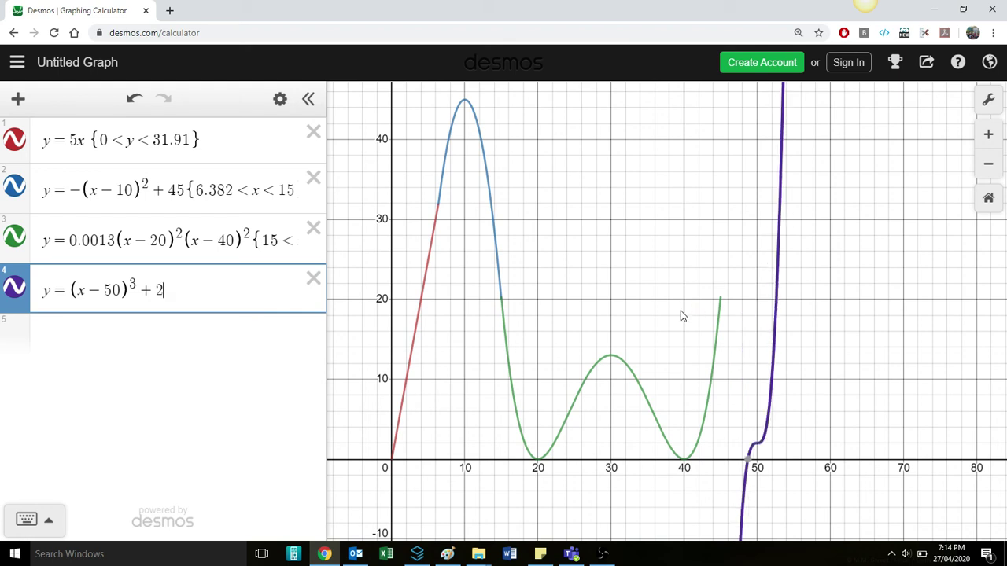
type("5")
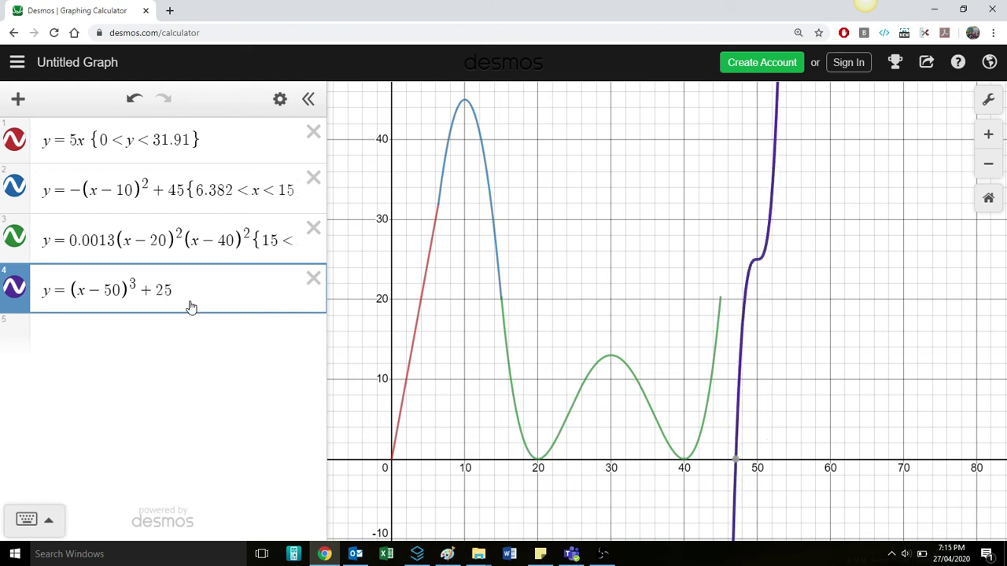
Scale the cubic with trial coefficients 0.01, 0.02, 0.09 and 0.08.
left_click(72, 290)
type("0")
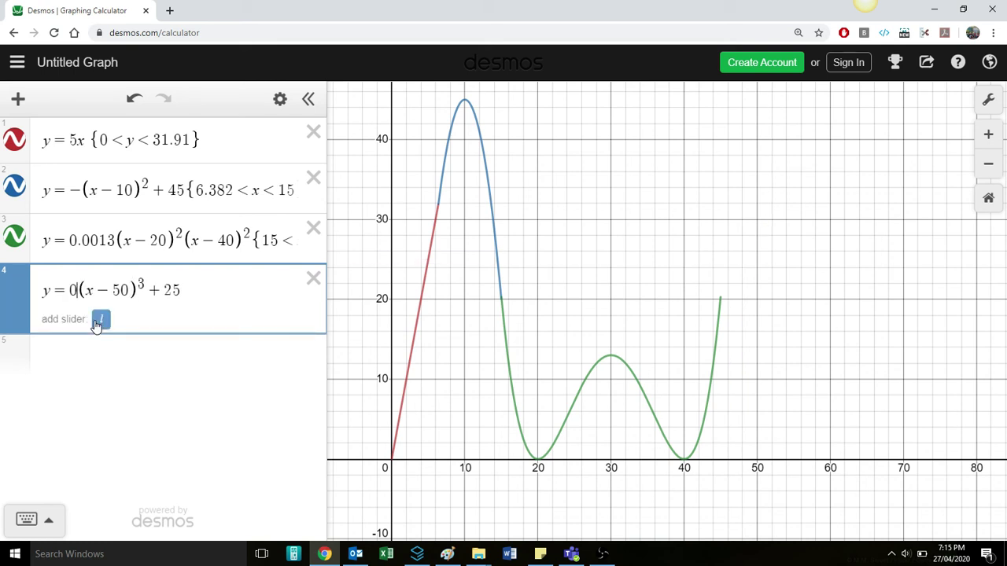
type(".01")
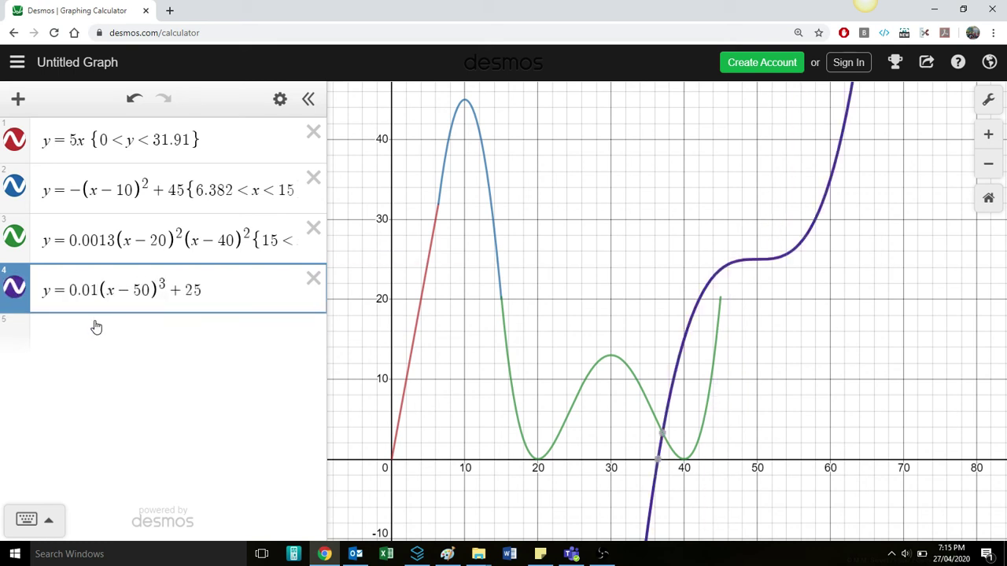
key("BackSpace")
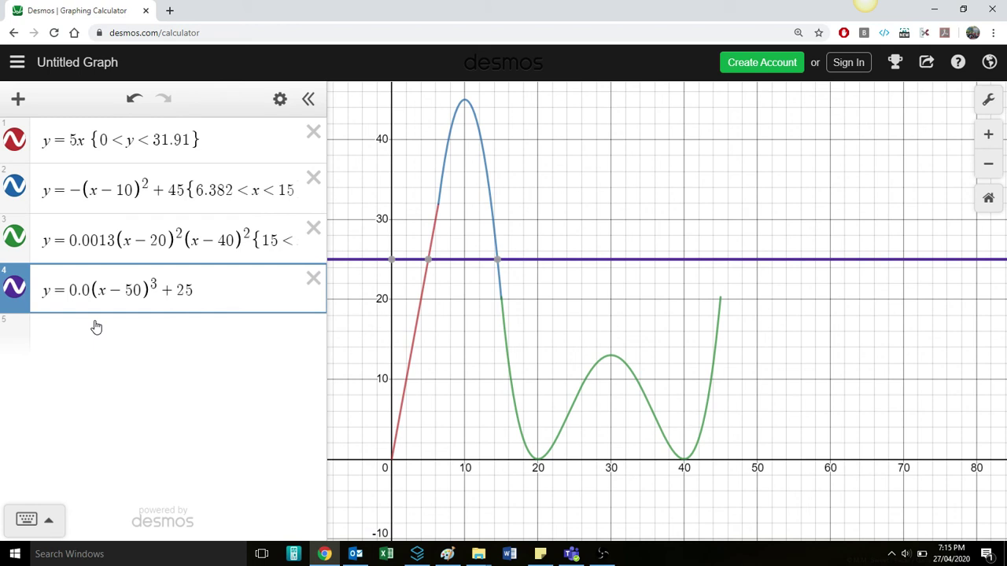
type("02")
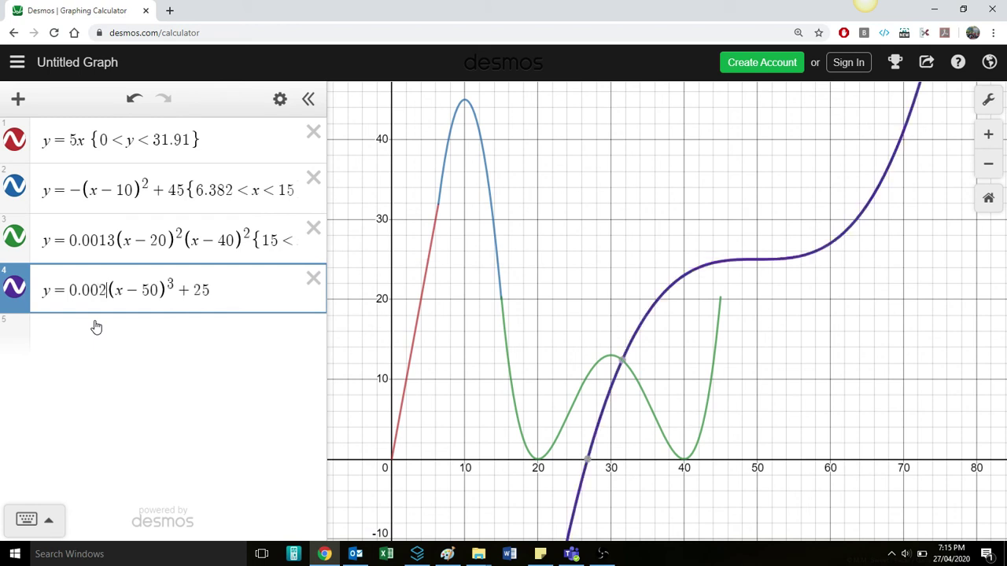
key("BackSpace")
key("BackSpace")
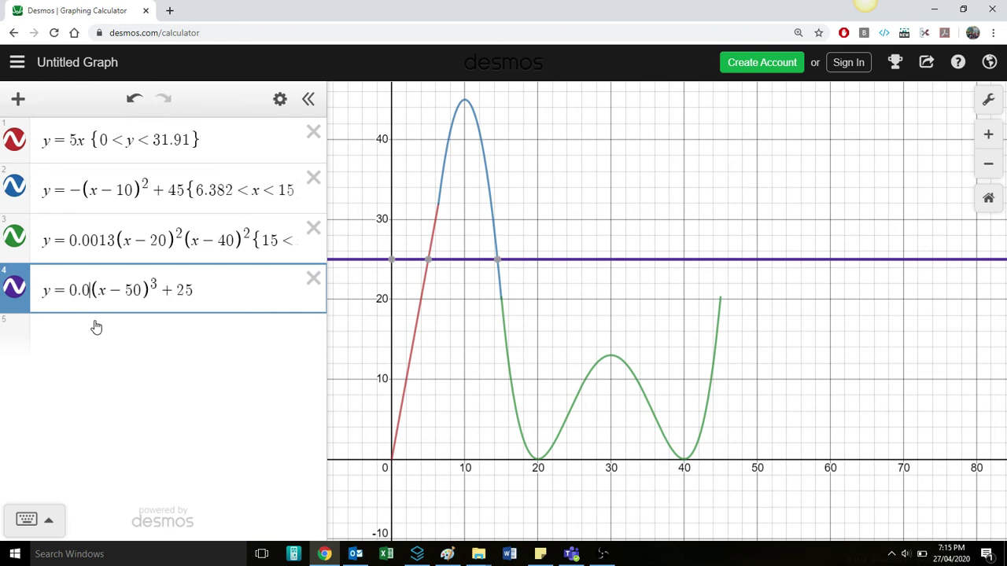
type("1")
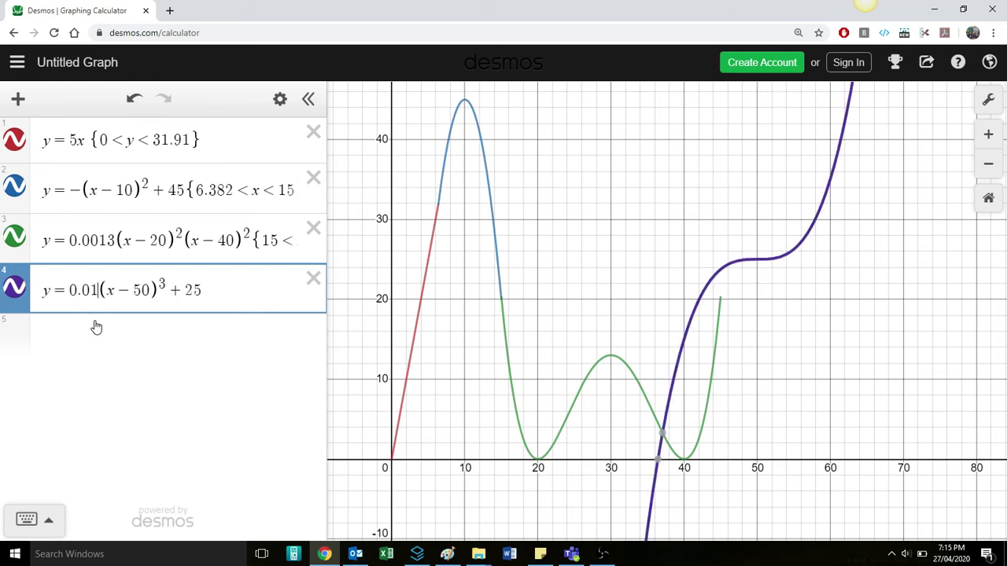
key("BackSpace")
type("9")
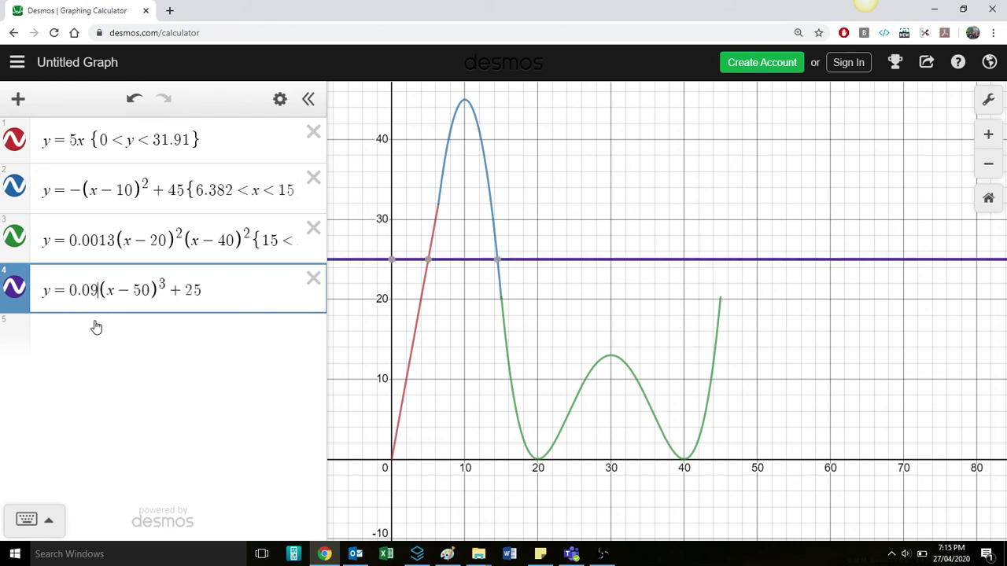
key("BackSpace")
type("8")
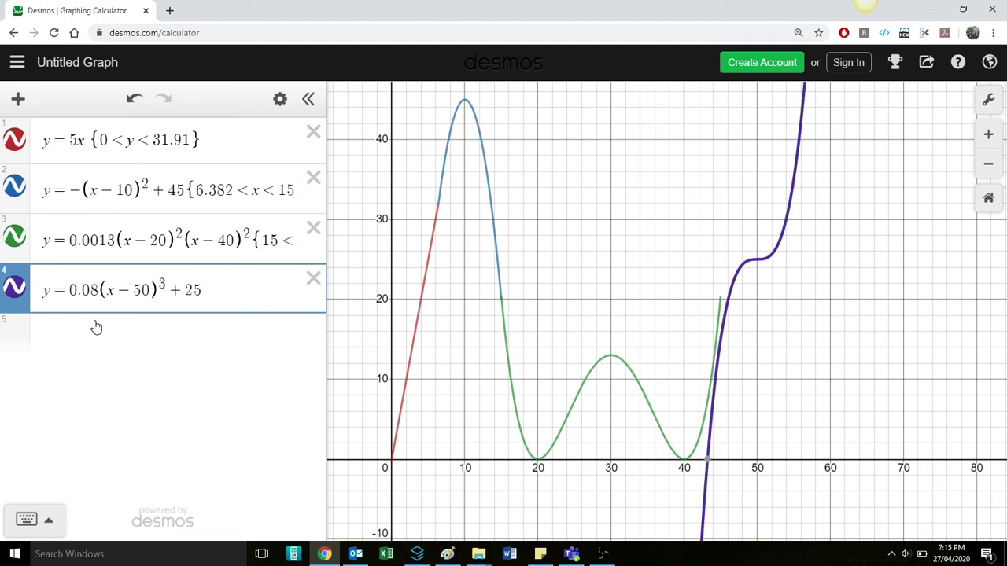
key("BackSpace")
Set the cubic coefficient to 0.06 and end the quartic at its intersection, x=43.699.
type("7")
key("BackSpace")
type("6")
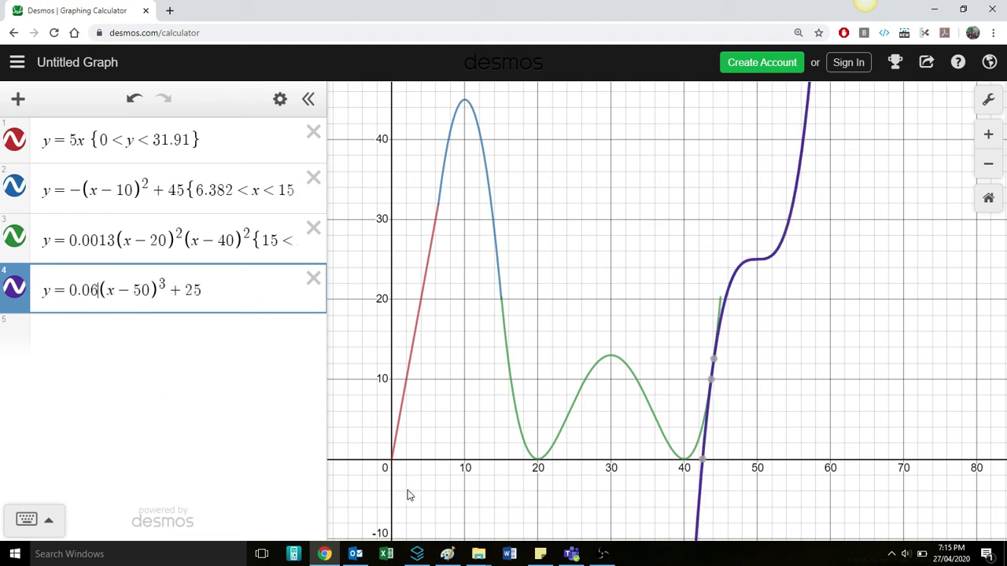
mouse_move(746, 413)
left_mouse_down()
mouse_move(708, 334)
mouse_move(652, 372)
mouse_move(660, 358)
left_mouse_up()
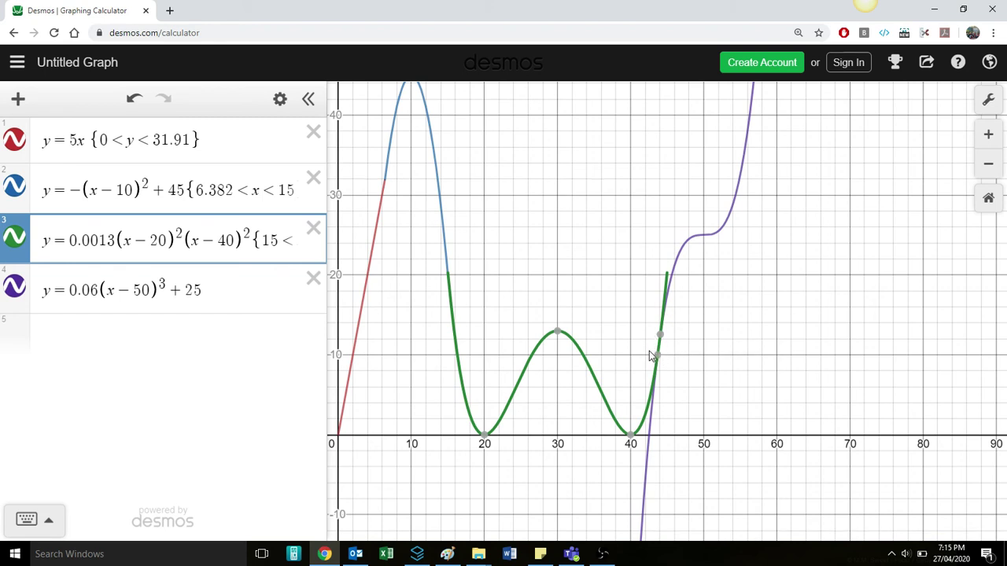
left_click(659, 357)
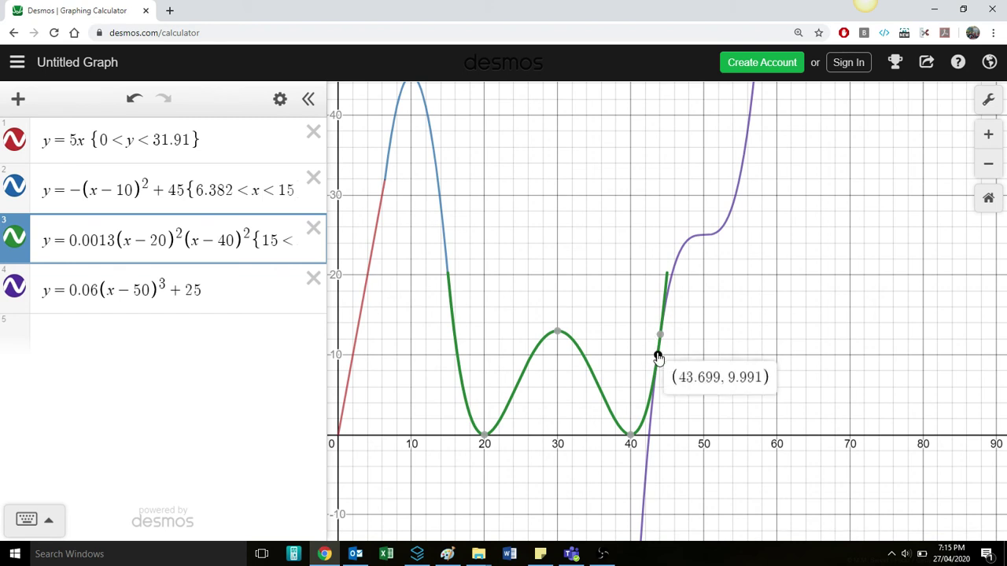
left_click(283, 240)
type("43.69")
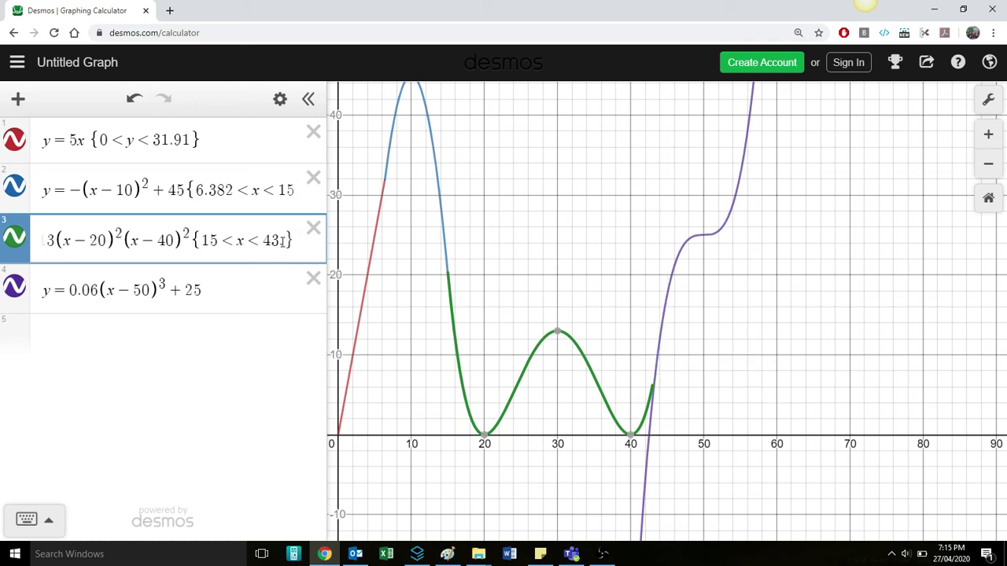
type("9")
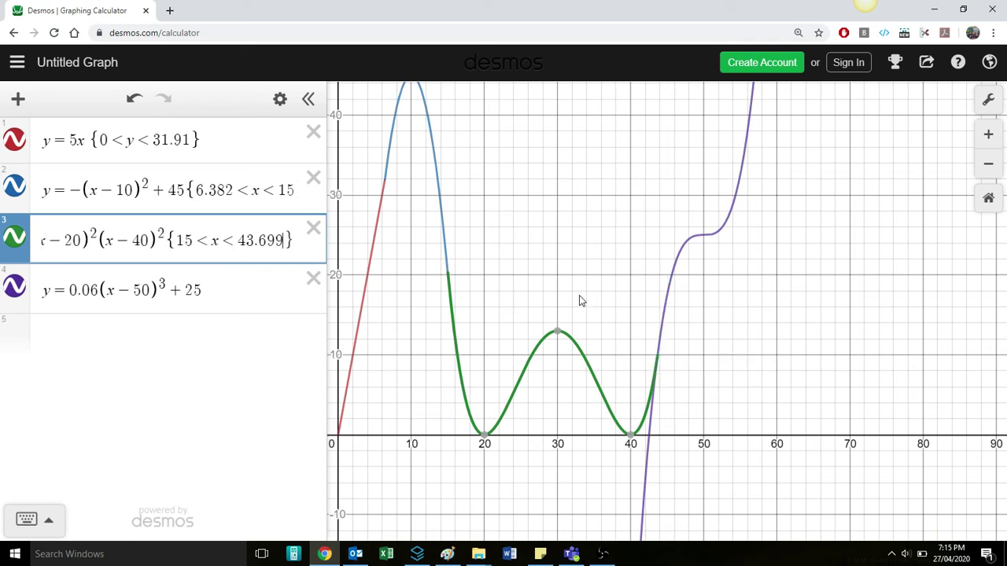
Restrict the cubic to {43.699<x<55} and recentre the track in view.
left_click(251, 287)
type("{43.")
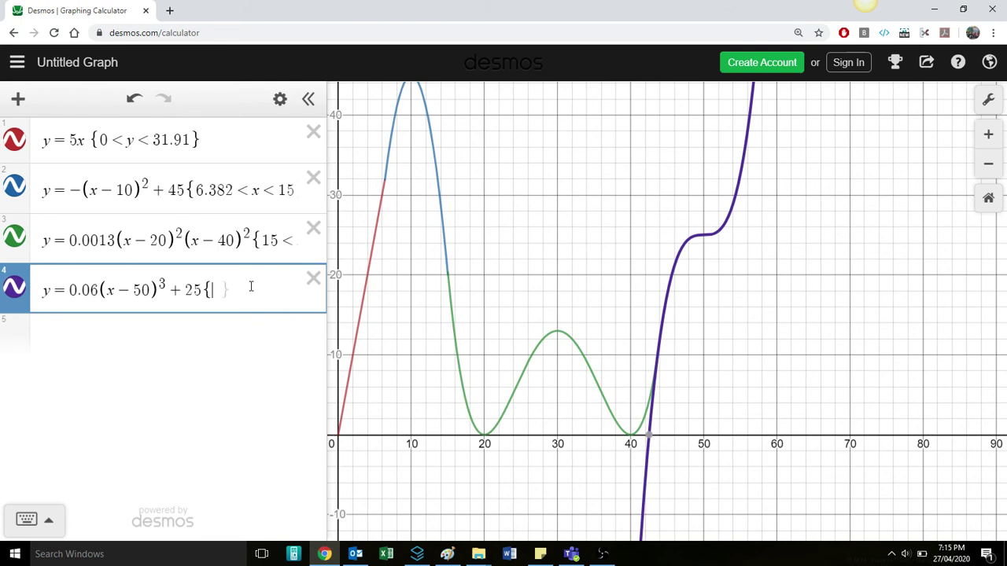
type("699 < ")
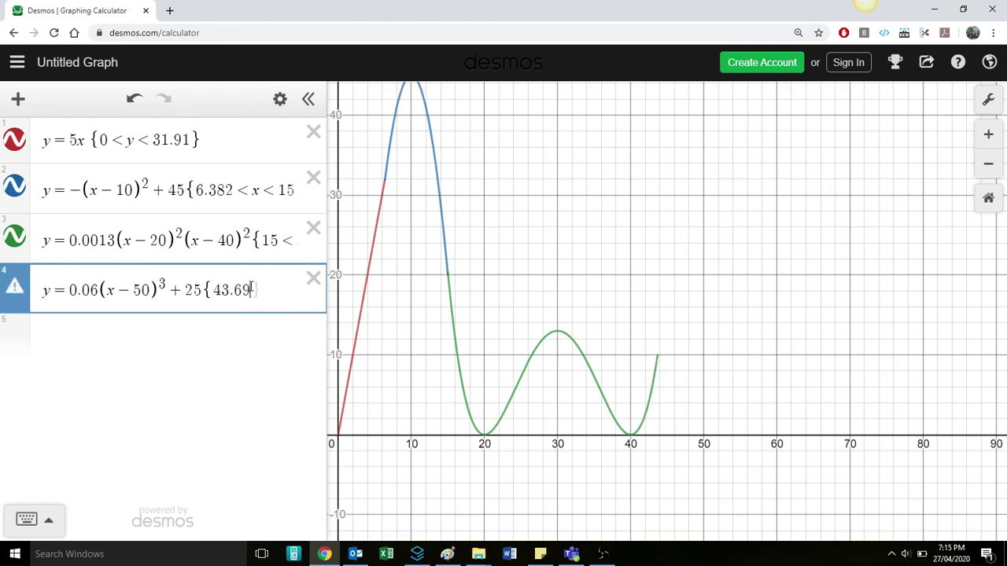
type("x <")
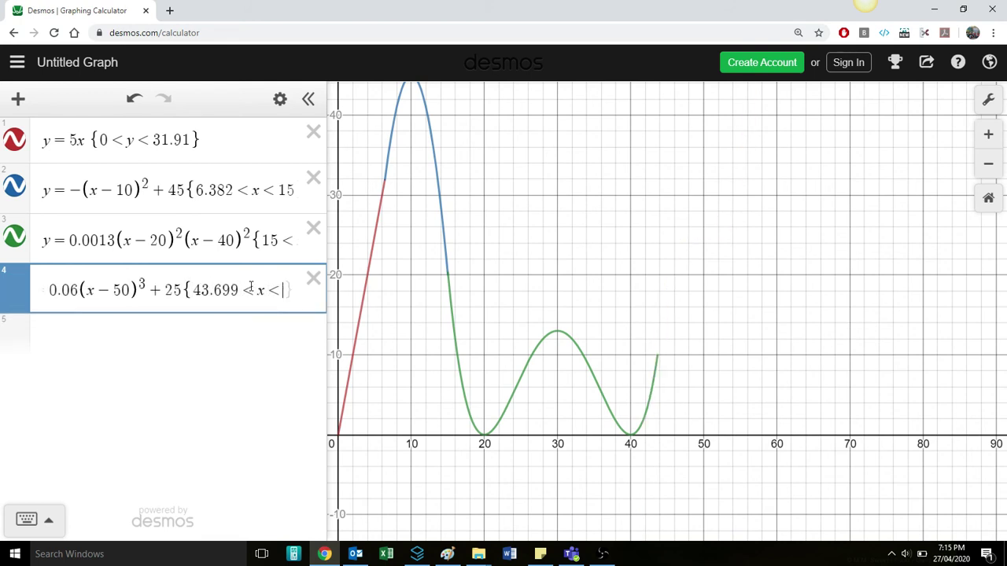
key("BackSpace")
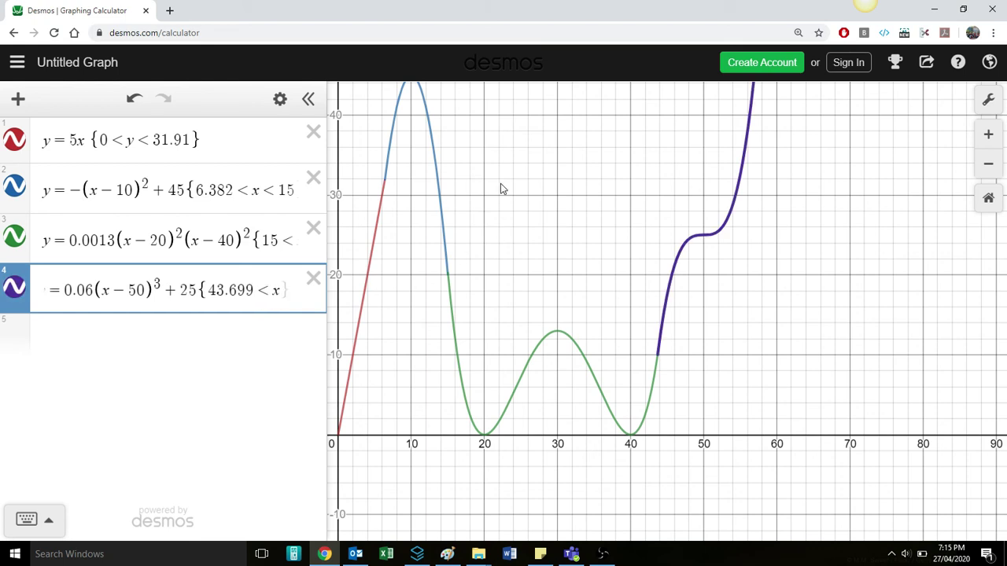
left_click_drag(789, 174, 735, 272)
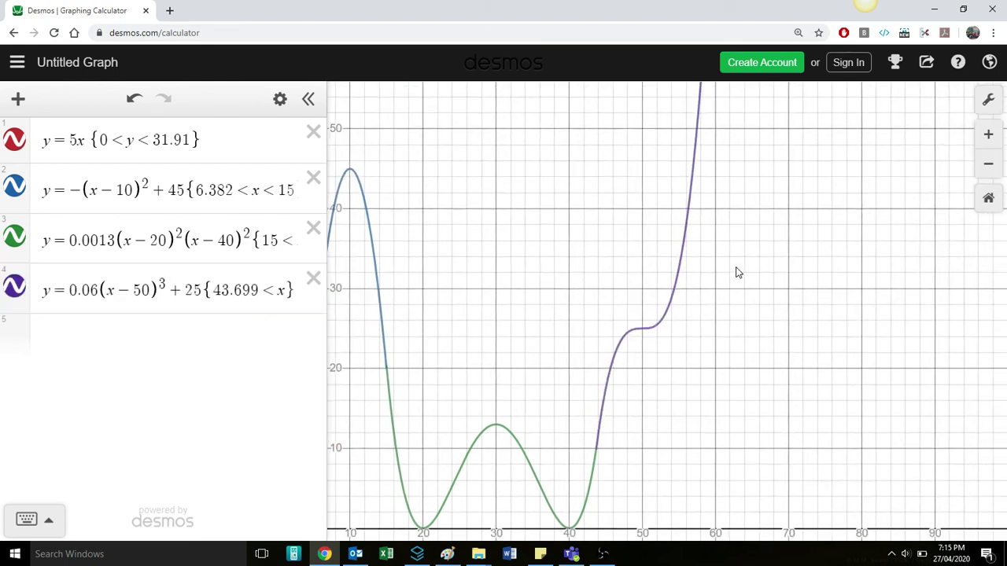
left_click(691, 250)
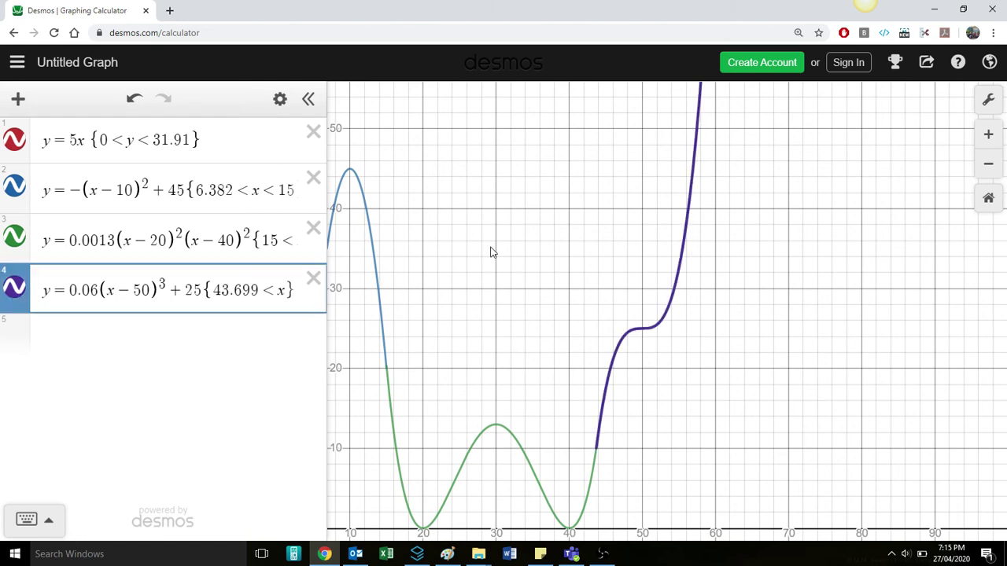
left_click(287, 292)
type("<55")
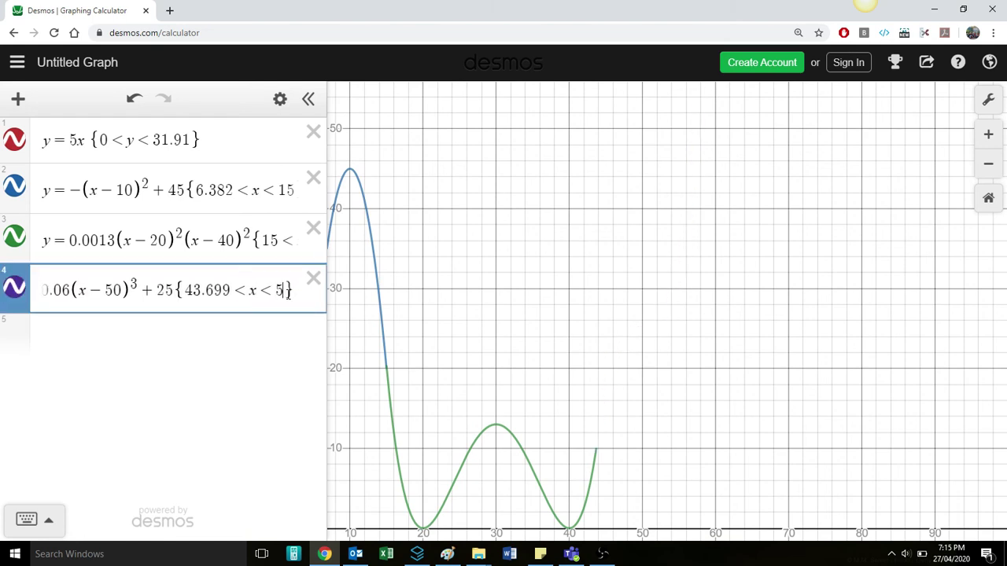
left_click_drag(742, 400, 792, 233)
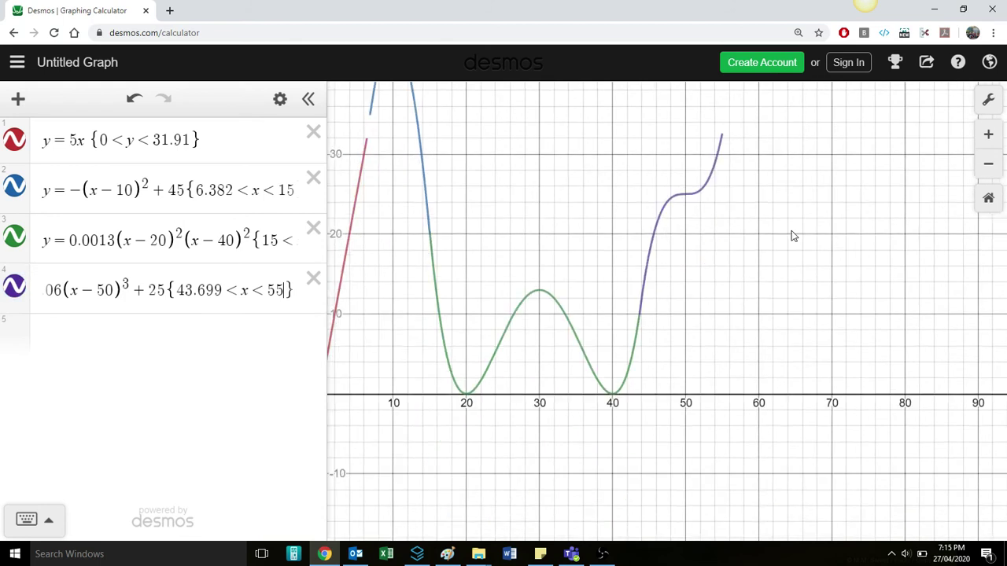
left_click_drag(564, 205, 728, 271)
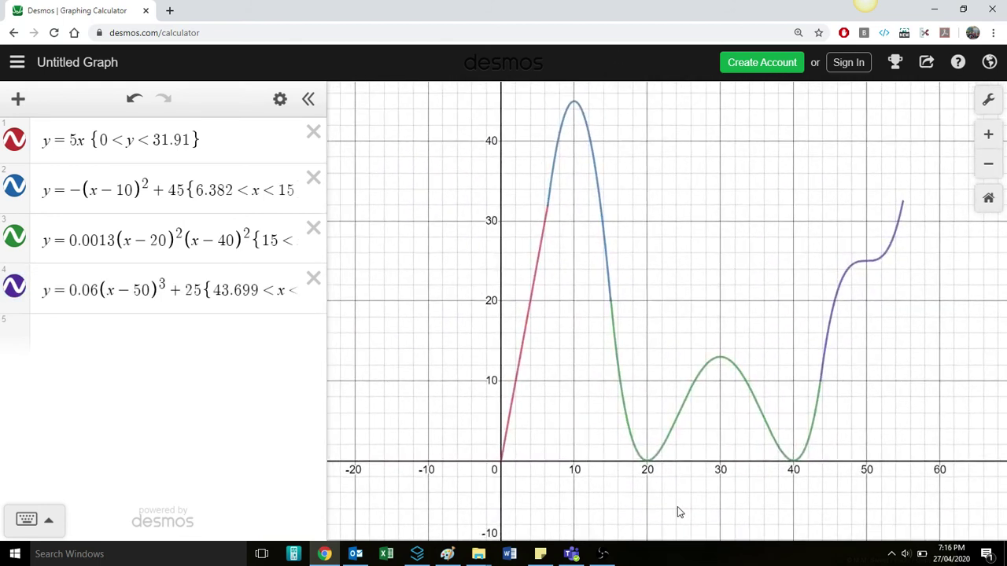
left_click_drag(891, 321, 797, 330)
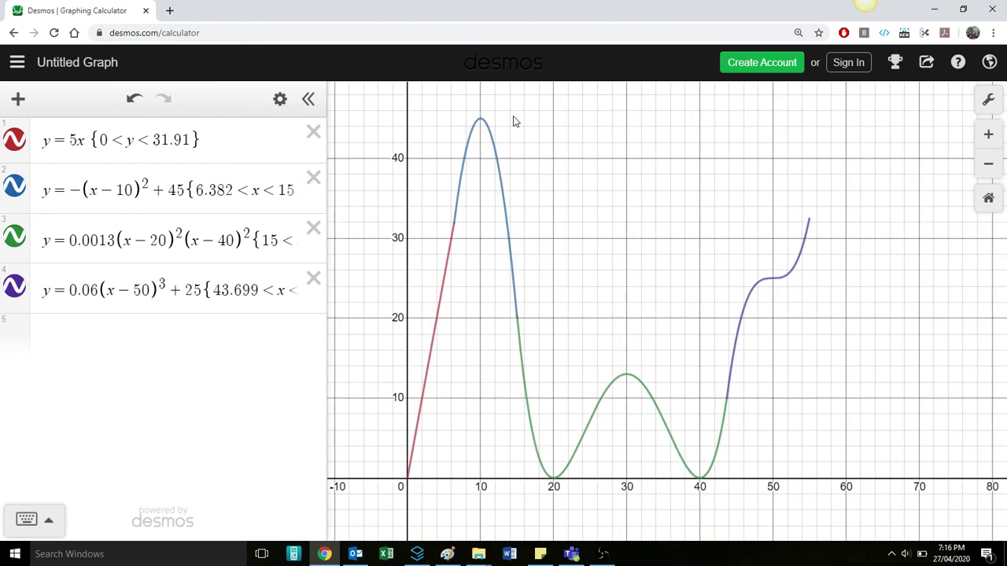
Add a new row with y=√(x−55) for the track's tail.
left_click(142, 329)
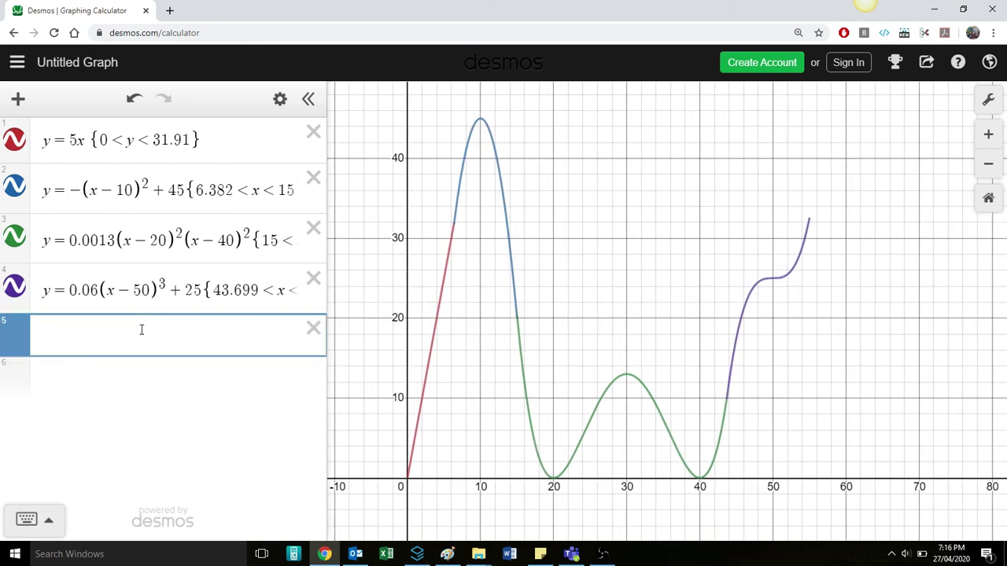
type("y=")
type("sqrtx")
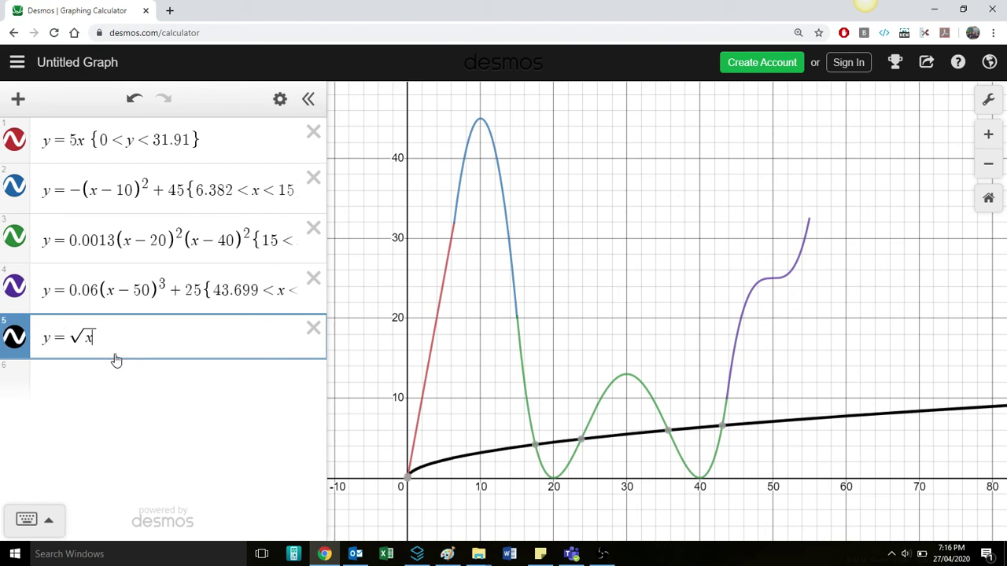
key("BackSpace")
type("(x-")
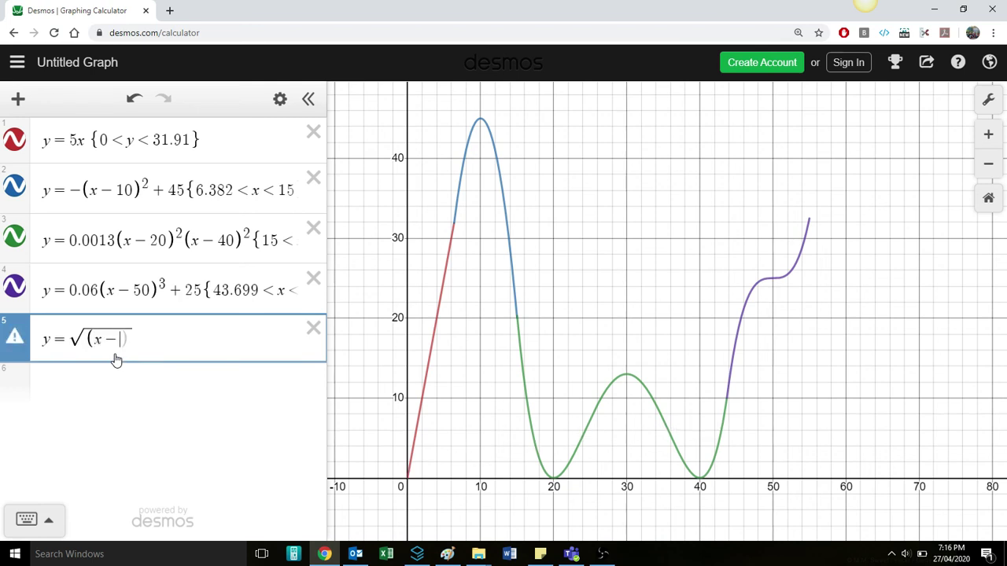
type("55")
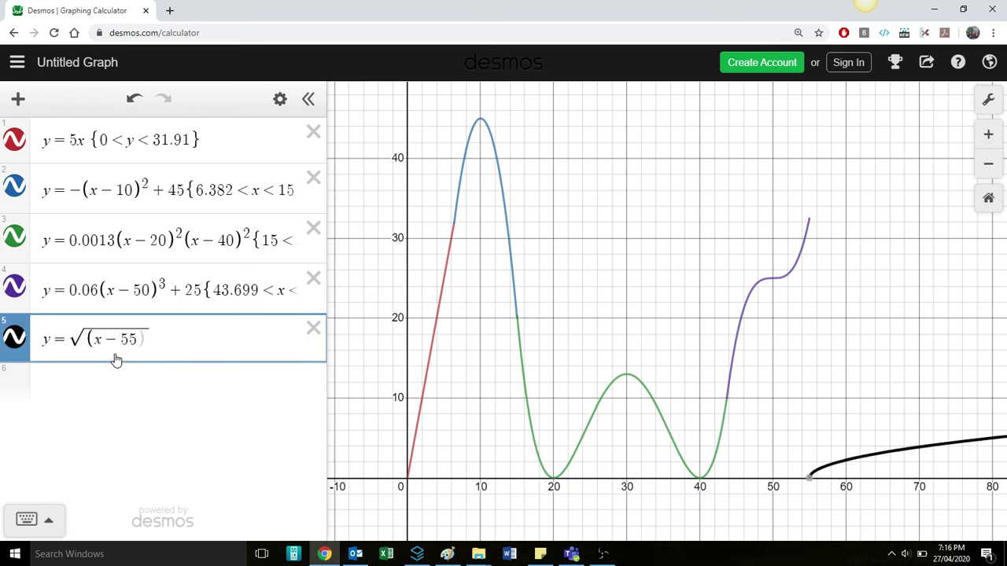
left_click(195, 340)
Shift the square-root tail up by +32 and inspect its join with the cubic.
type("+")
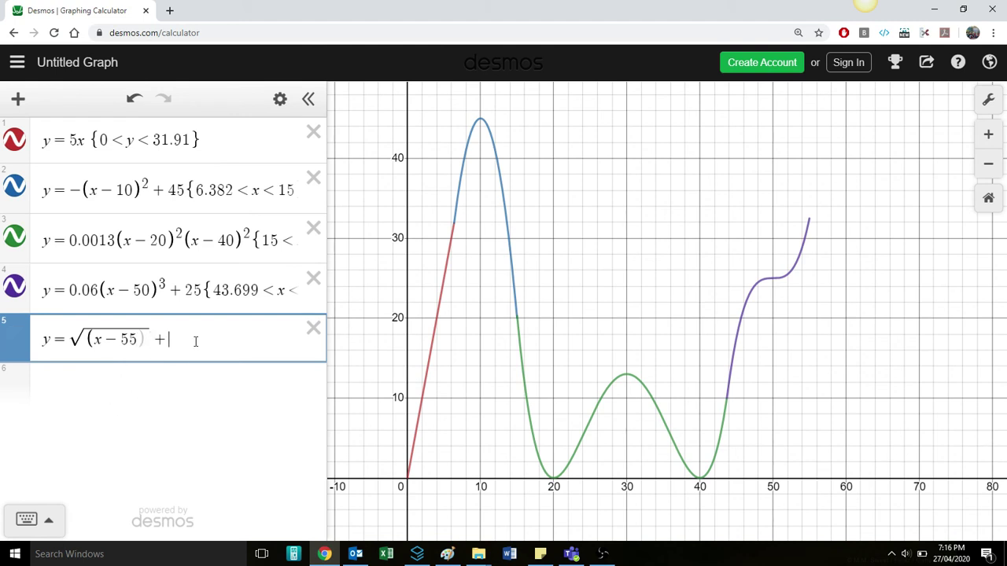
type("35")
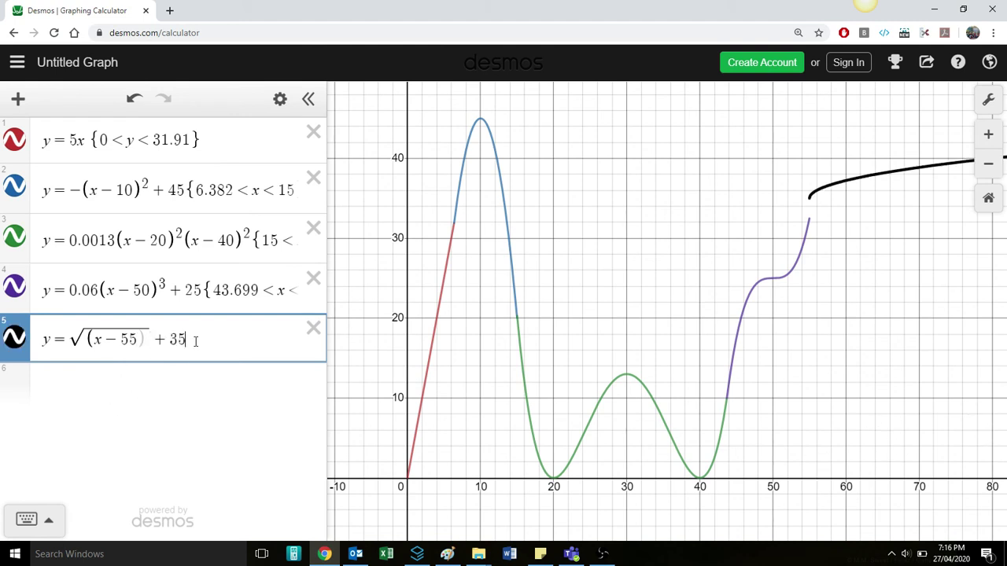
key("BackSpace")
type("3")
key("BackSpace")
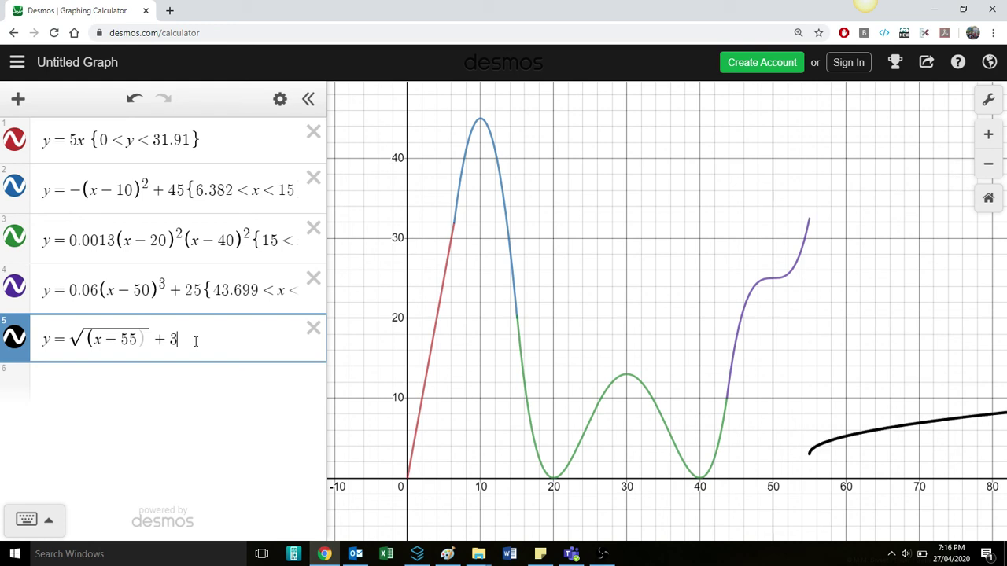
type("2")
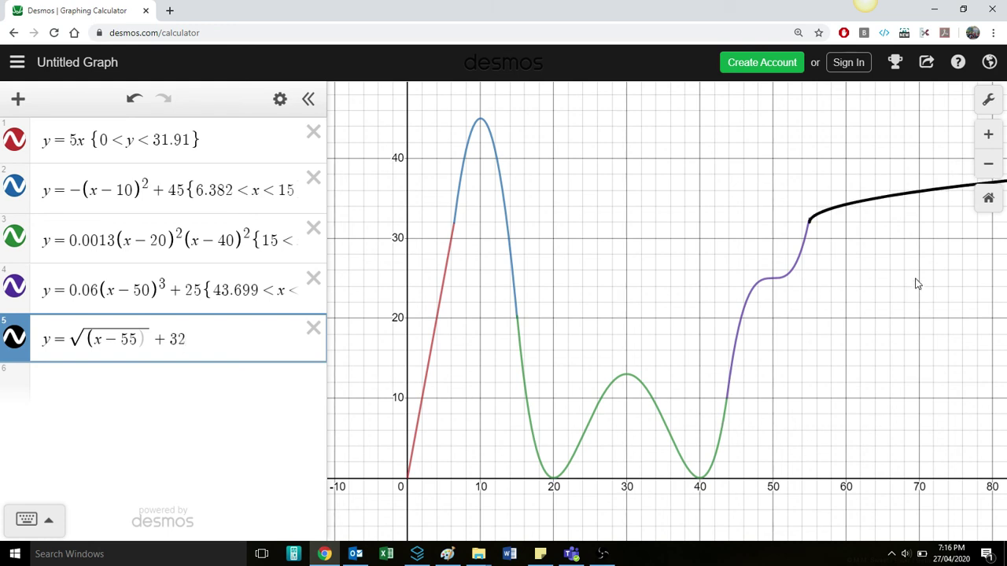
left_click_drag(918, 283, 815, 324)
left_click_drag(617, 330, 567, 305)
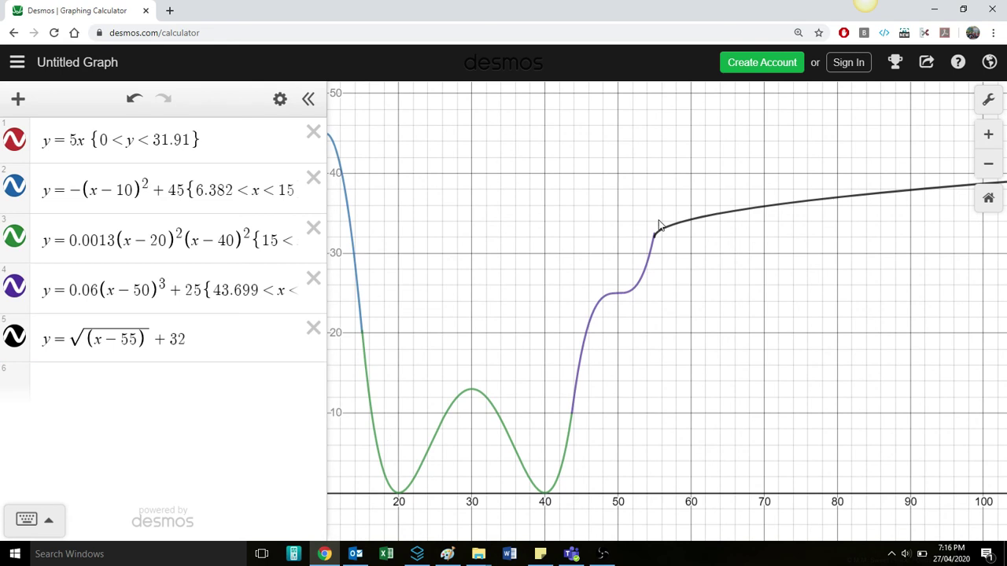
left_click_drag(566, 351, 771, 294)
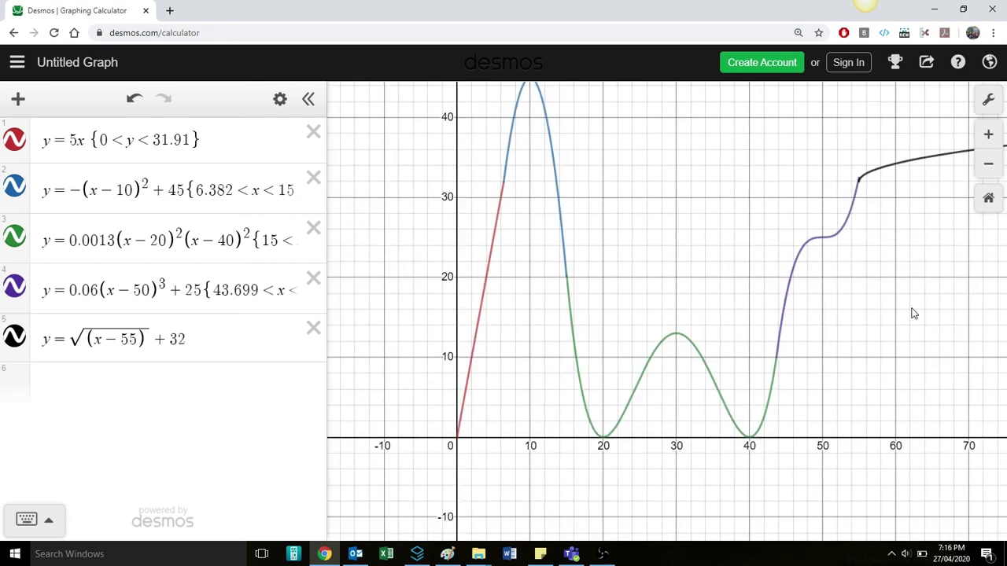
left_click_drag(913, 313, 892, 352)
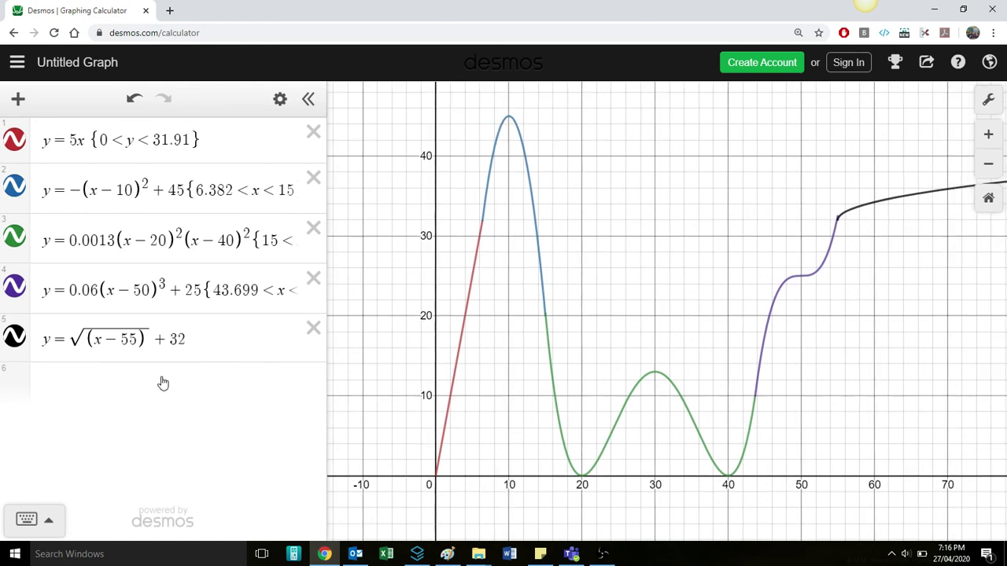
Enter (x−60)²+(y−30)²=10² in row 6 as the loop circle.
left_click(162, 377)
type("(x-3")
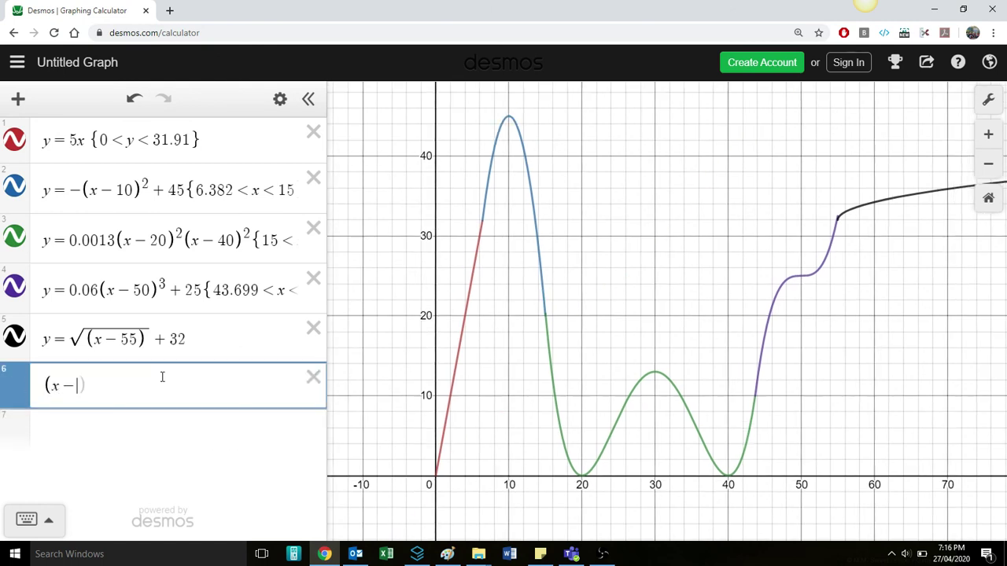
type("(")
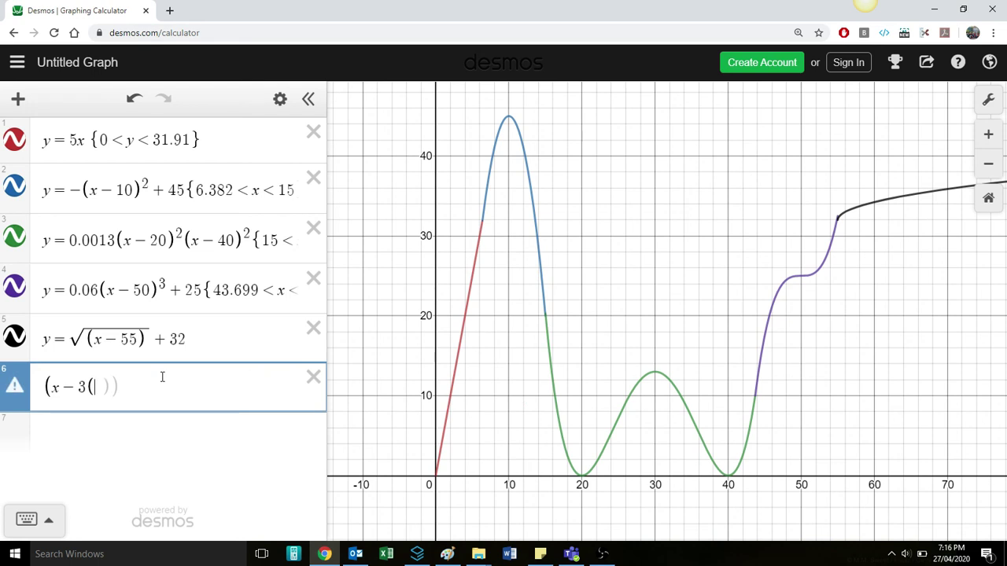
key("BackSpace")
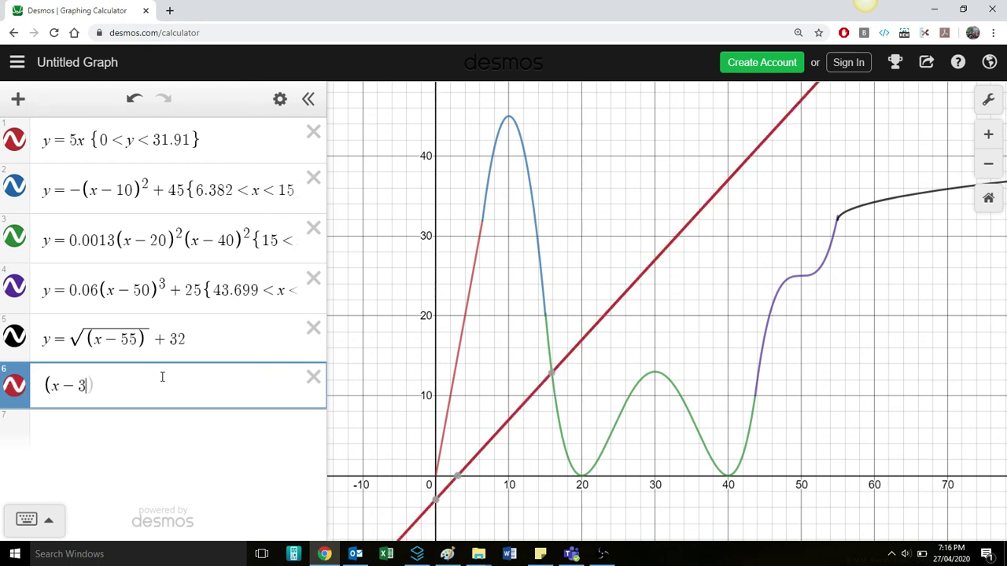
key("BackSpace")
type("60)")
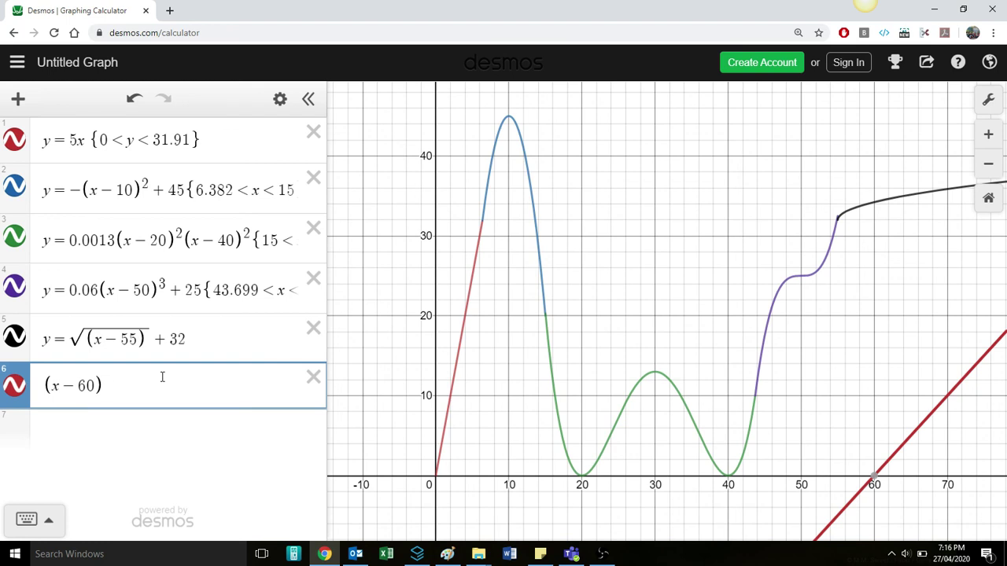
type("^2")
key("Left")
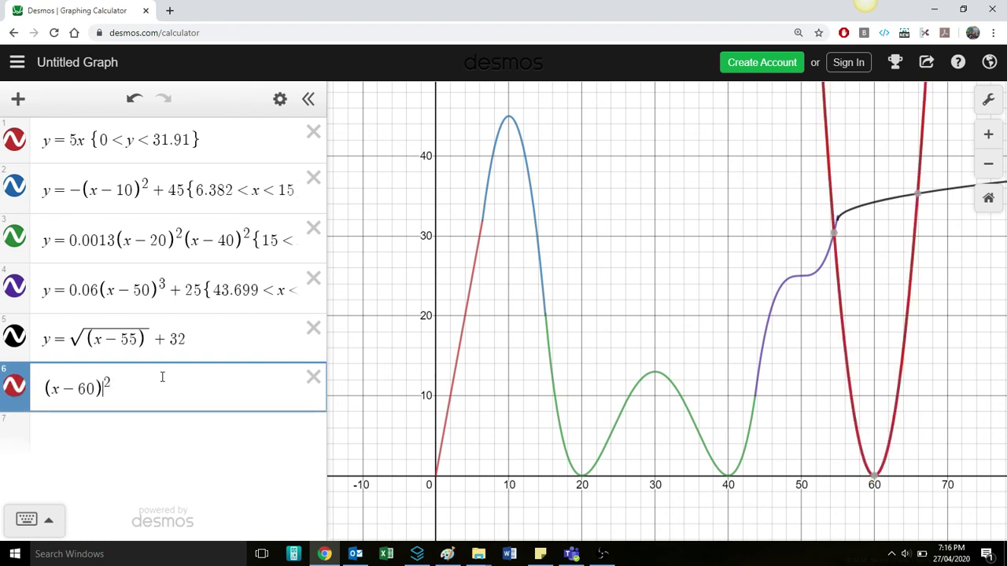
key("Right")
type("+")
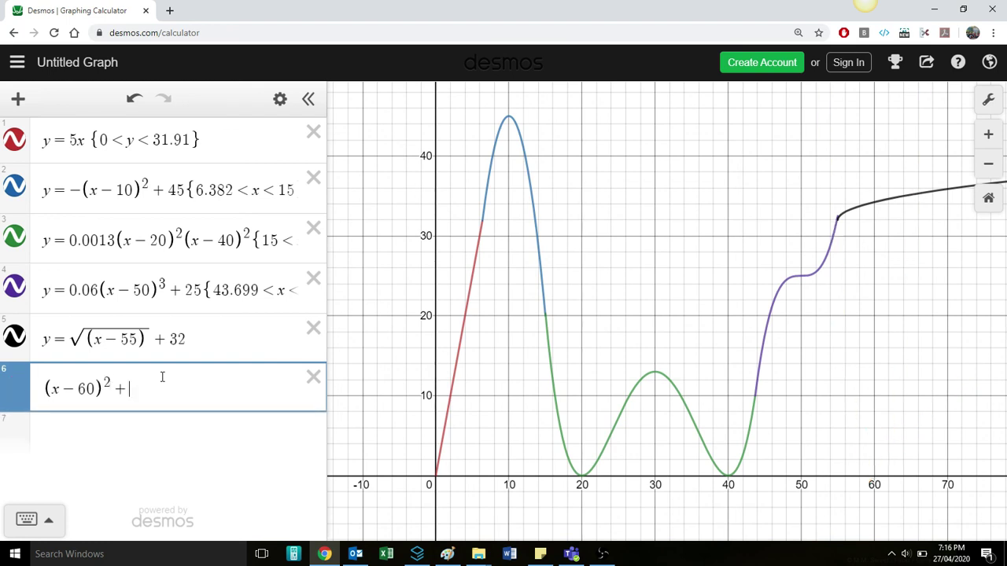
type(")")
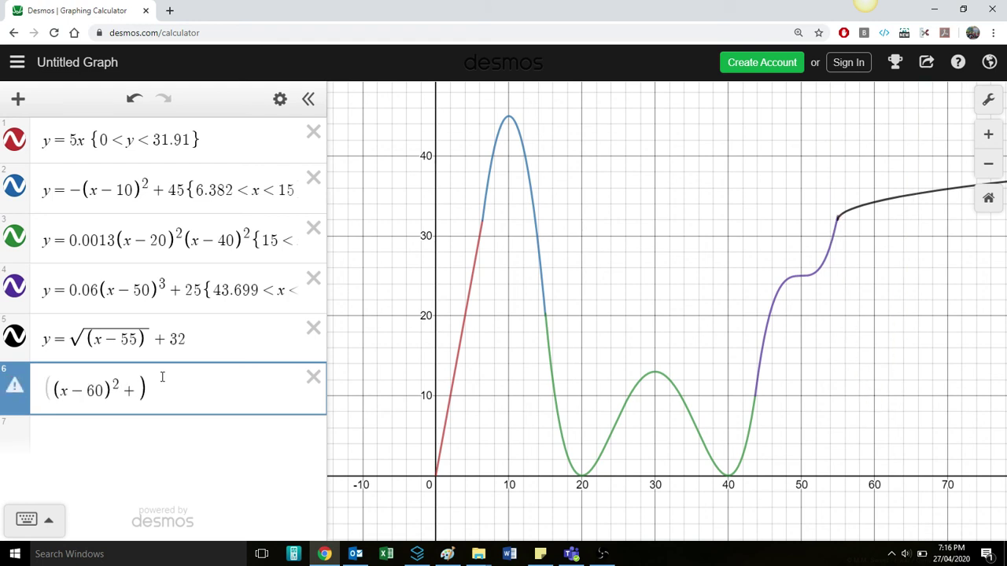
key("BackSpace")
type("(y-")
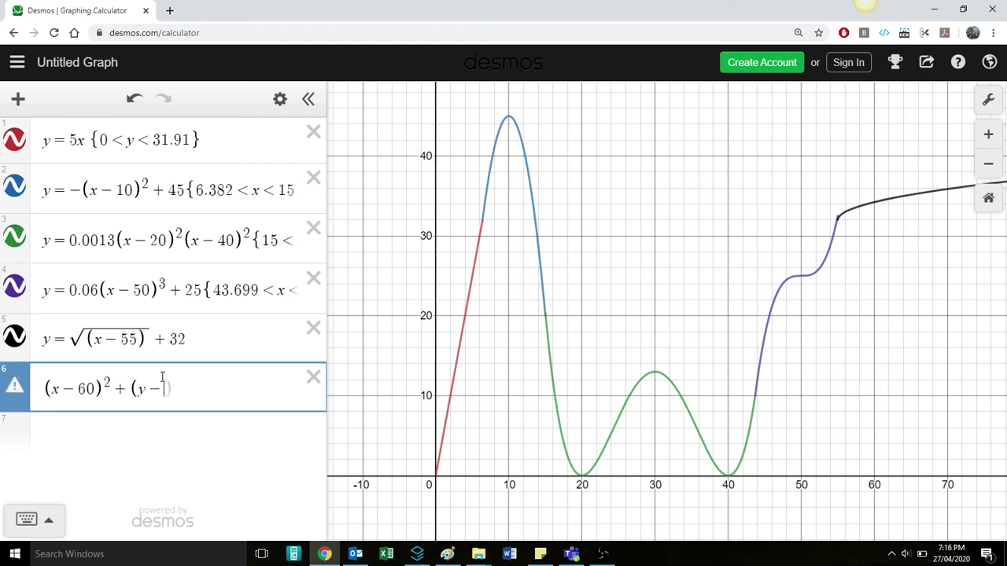
type("30)^2")
key("Right")
type("=10^2")
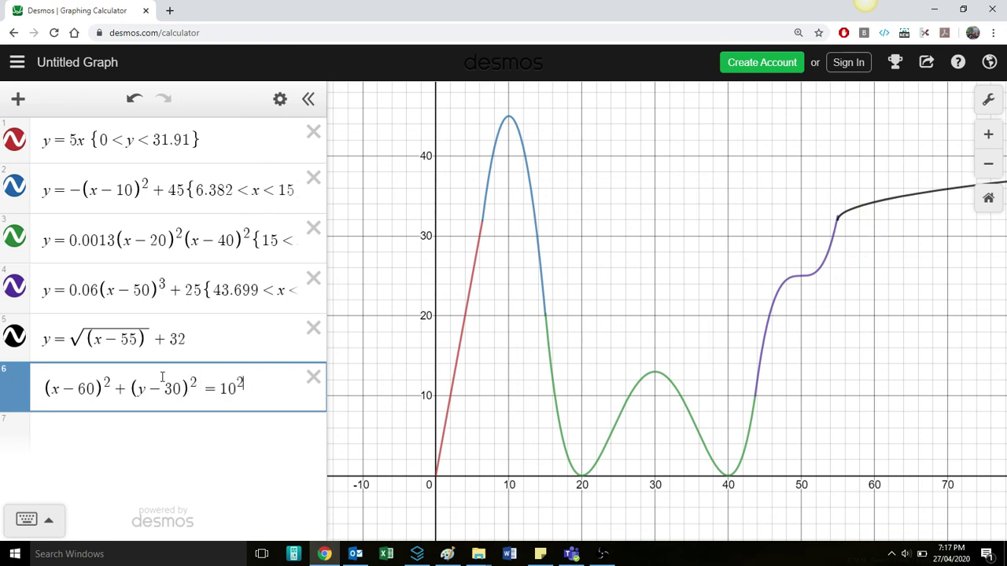
Change the circle's x-centre from 60 to 80.
left_click_drag(895, 245, 629, 354)
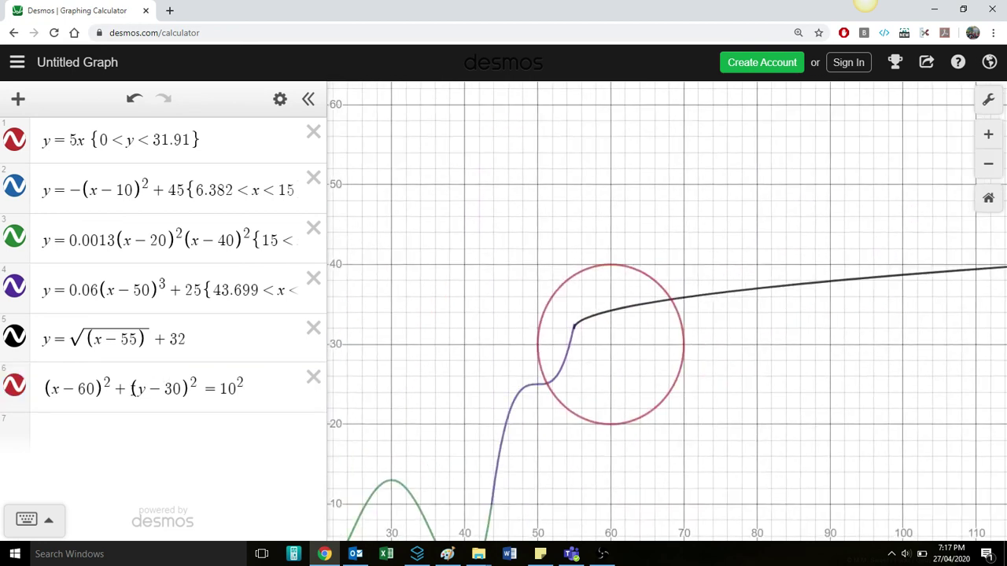
left_click(87, 391)
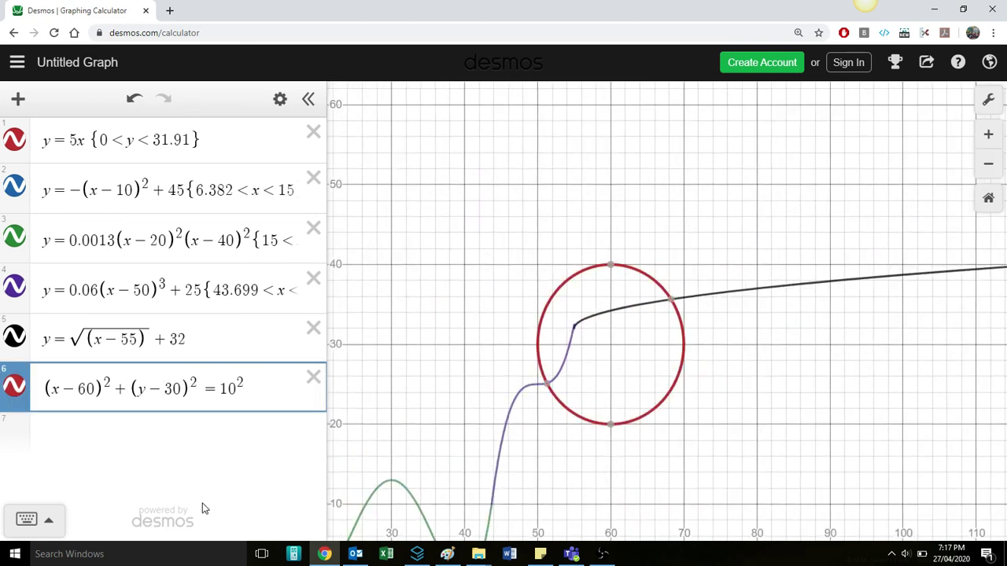
key("BackSpace")
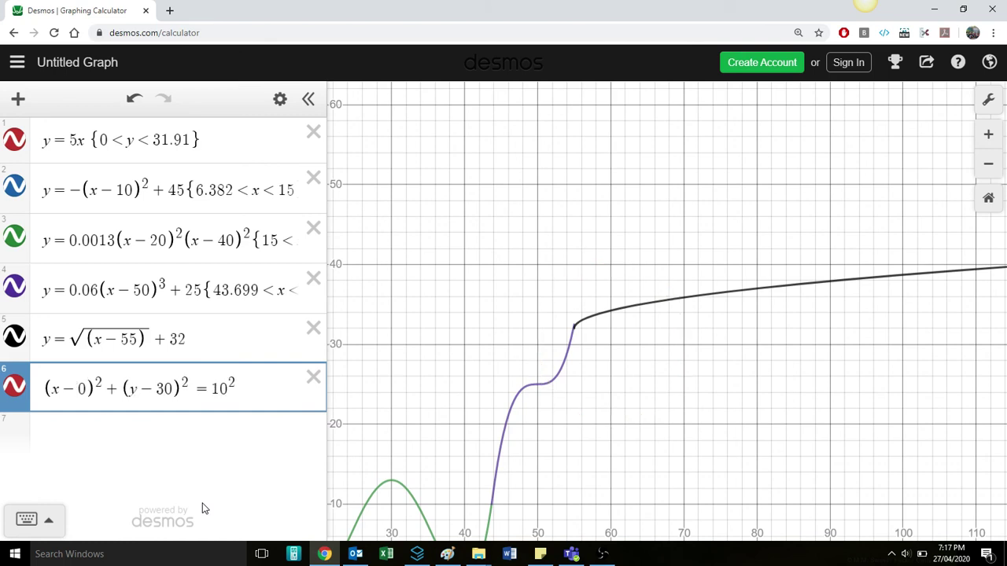
type("80")
key("BackSpace")
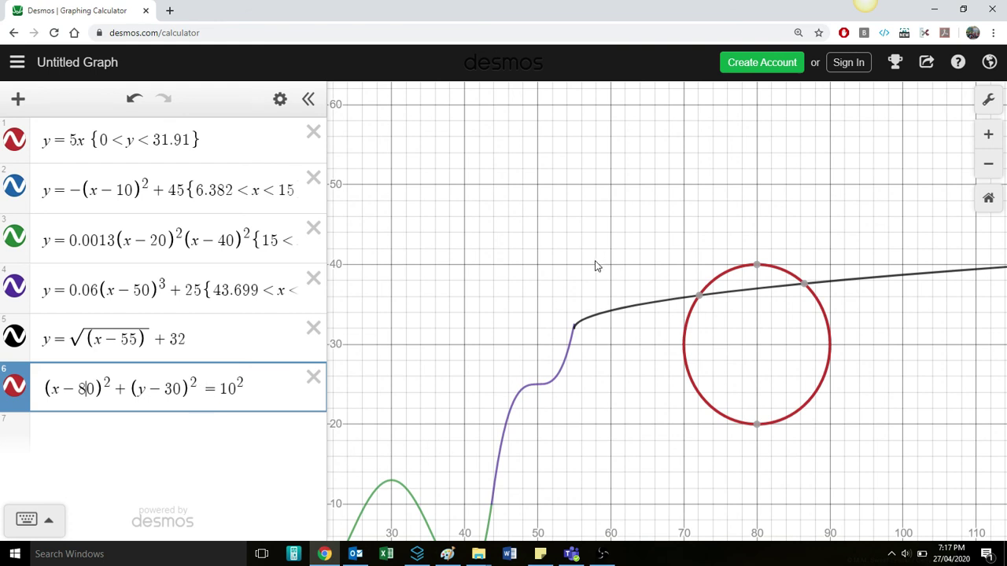
mouse_move(702, 301)
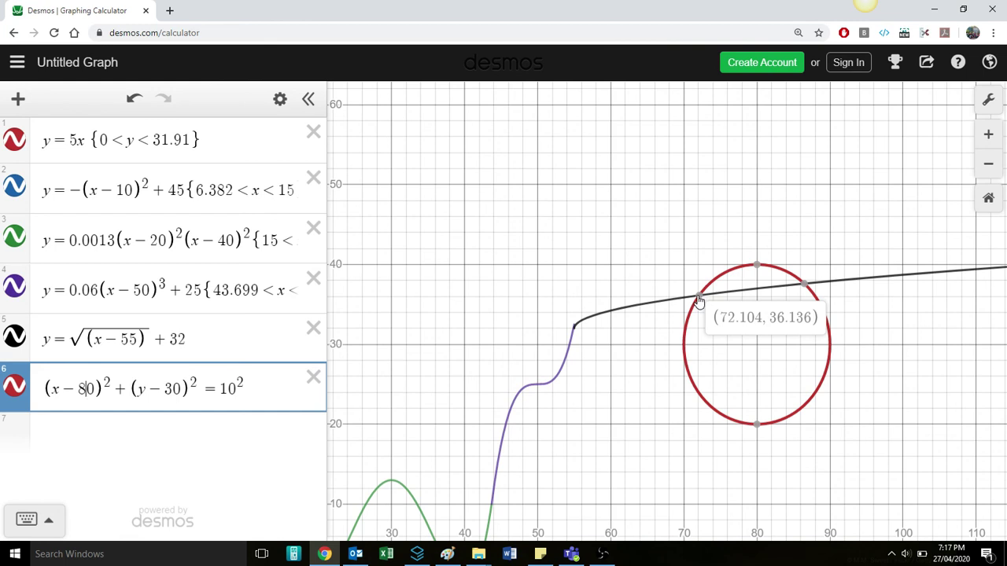
Set the circle's y-centre to 47, checking where it touches the square-root tail.
left_click(182, 388)
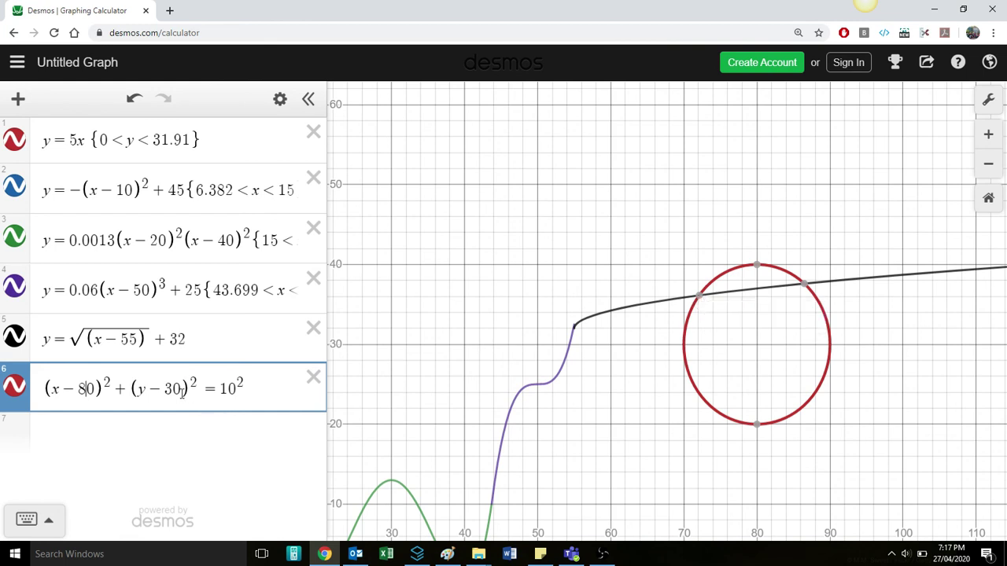
key("BackSpace")
type("6")
key("BackSpace")
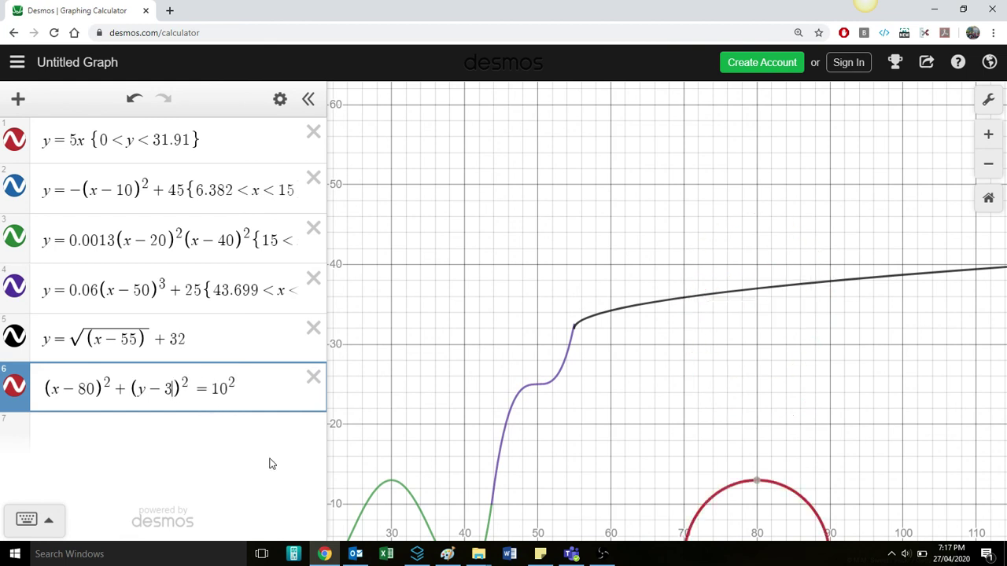
key("BackSpace")
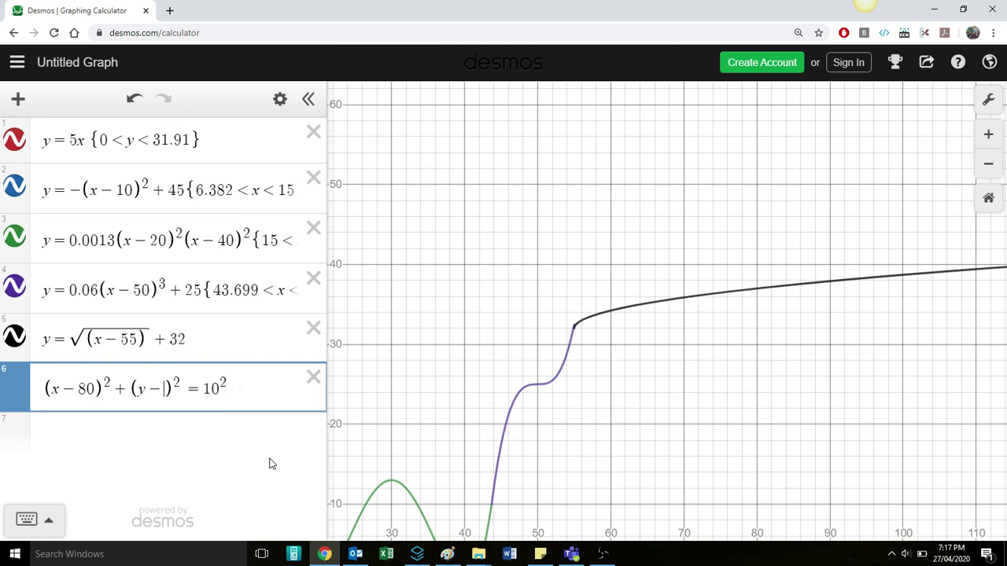
type("40")
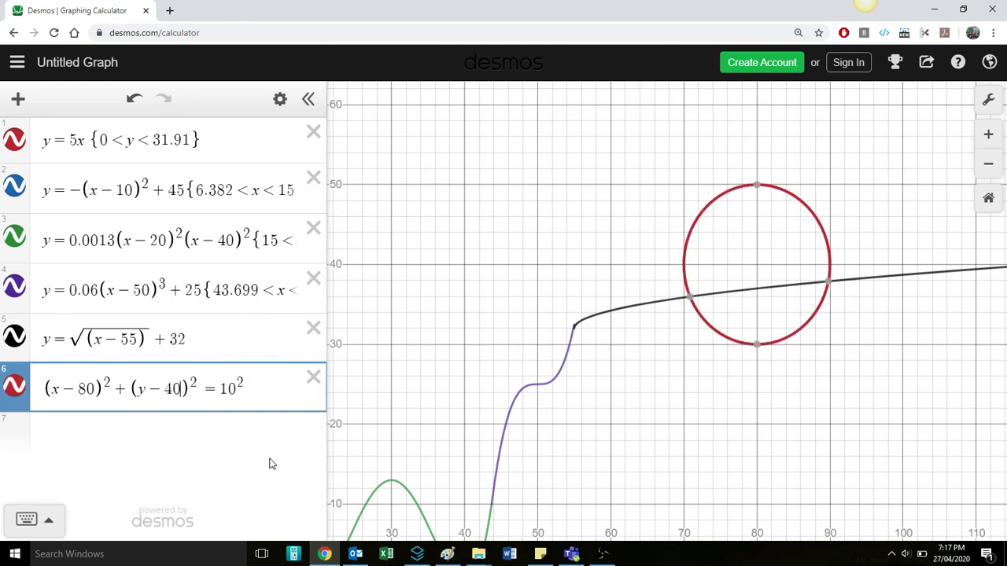
key("BackSpace")
type("5")
key("BackSpace")
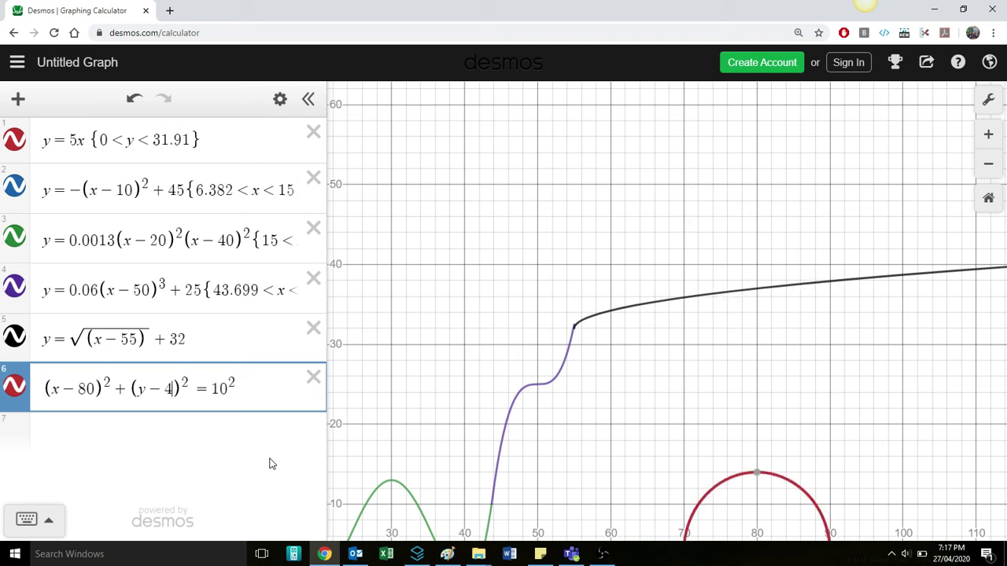
type("7")
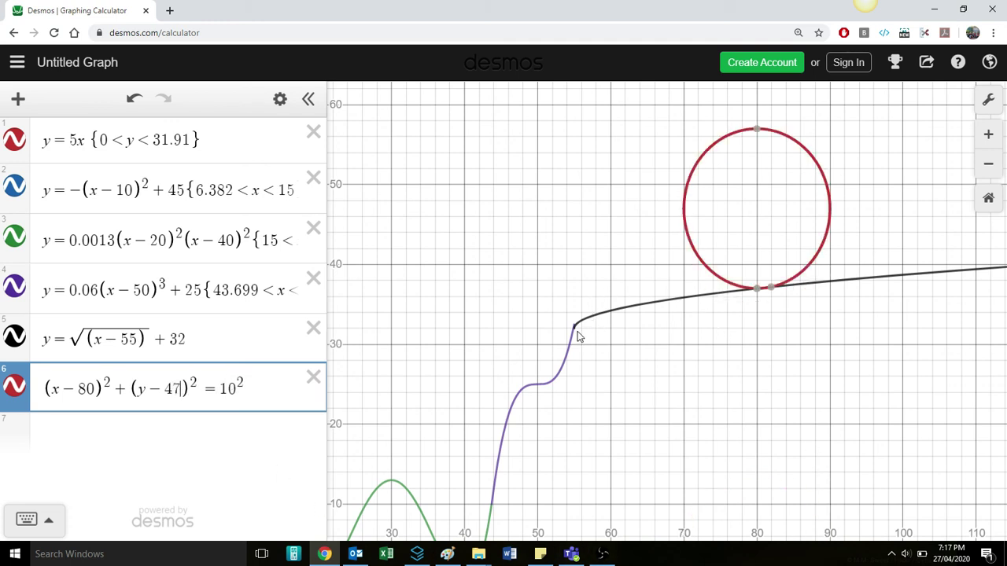
mouse_move(776, 291)
left_click_drag(920, 324, 768, 428)
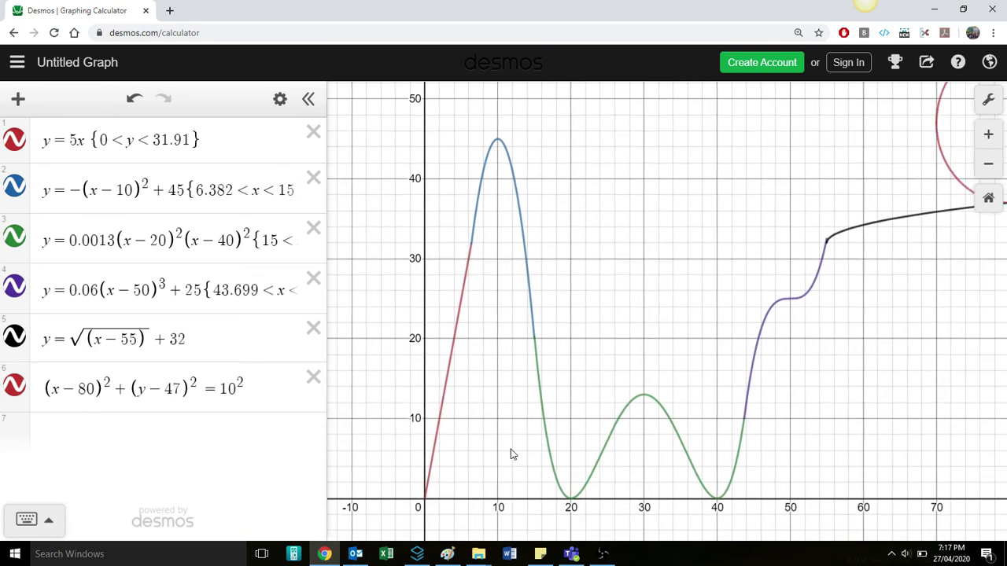